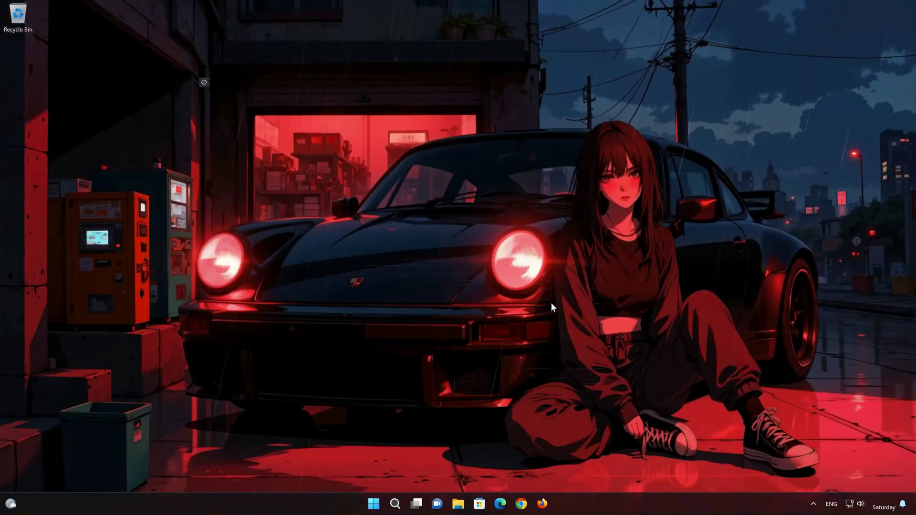
Open Settings and go to System > Troubleshoot.
{"action": "left_click", "coordinate": [376, 508]}
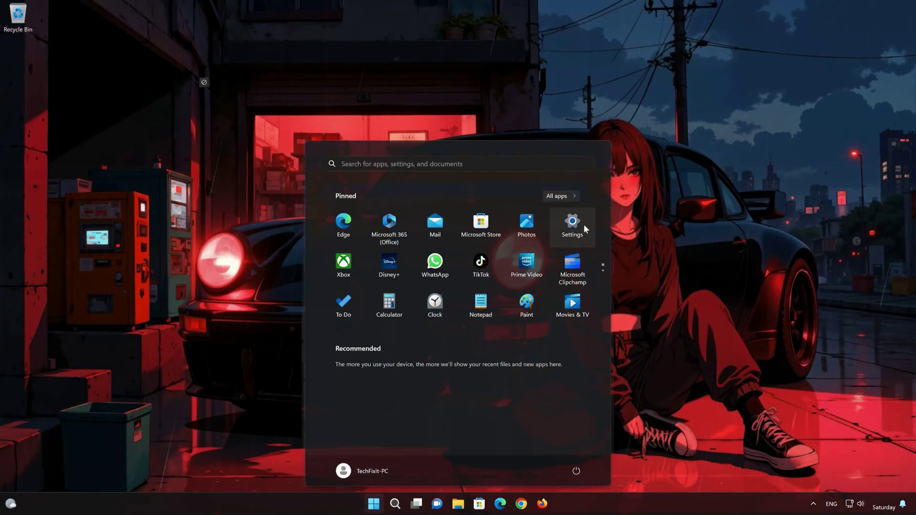
{"action": "left_click", "coordinate": [573, 224]}
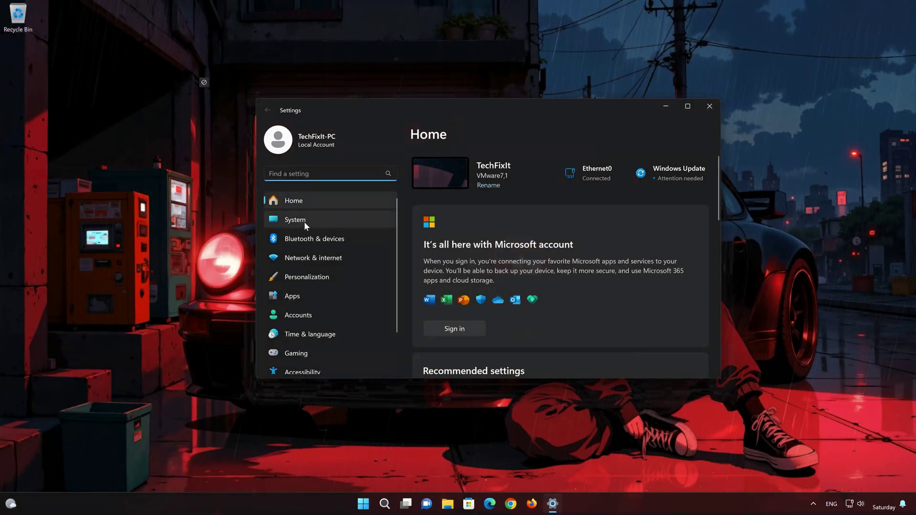
{"action": "left_click", "coordinate": [327, 222]}
{"action": "scroll", "coordinate": [562, 295], "scroll_direction": "down", "scroll_amount": 8}
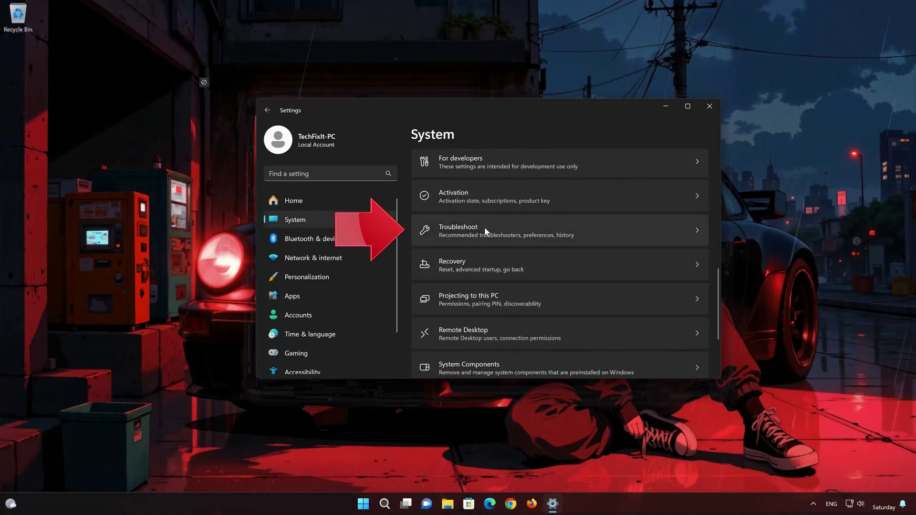
{"action": "scroll", "coordinate": [472, 235], "scroll_direction": "up", "scroll_amount": 1}
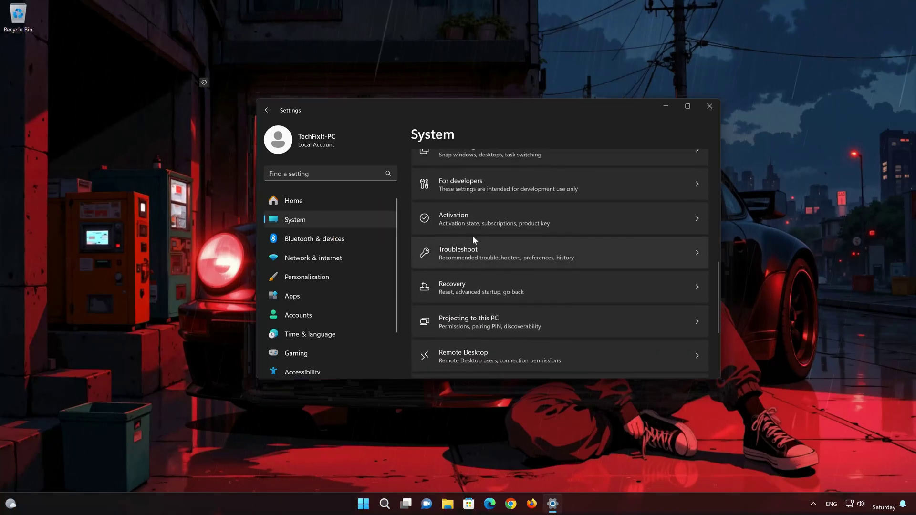
{"action": "left_click", "coordinate": [466, 264]}
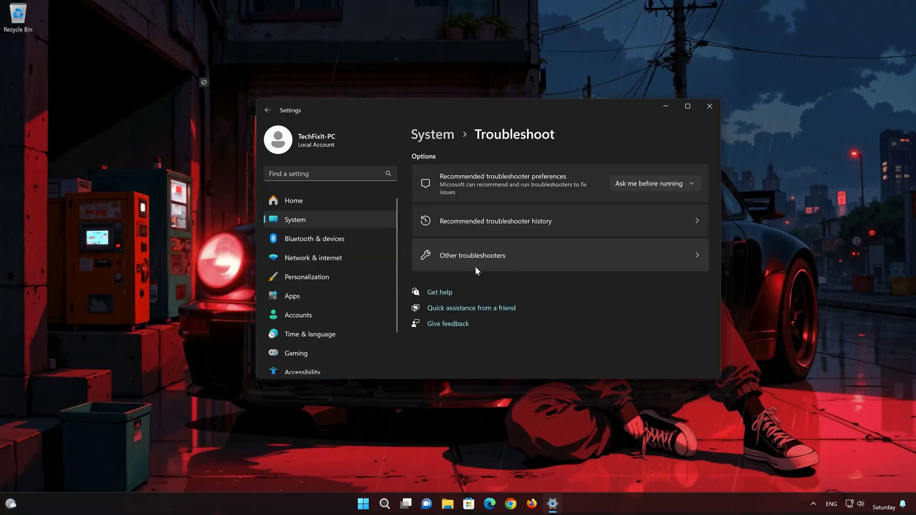
List Other troubleshooters and run the Background Intelligent Transfer Service troubleshooter.
{"action": "left_click", "coordinate": [474, 268]}
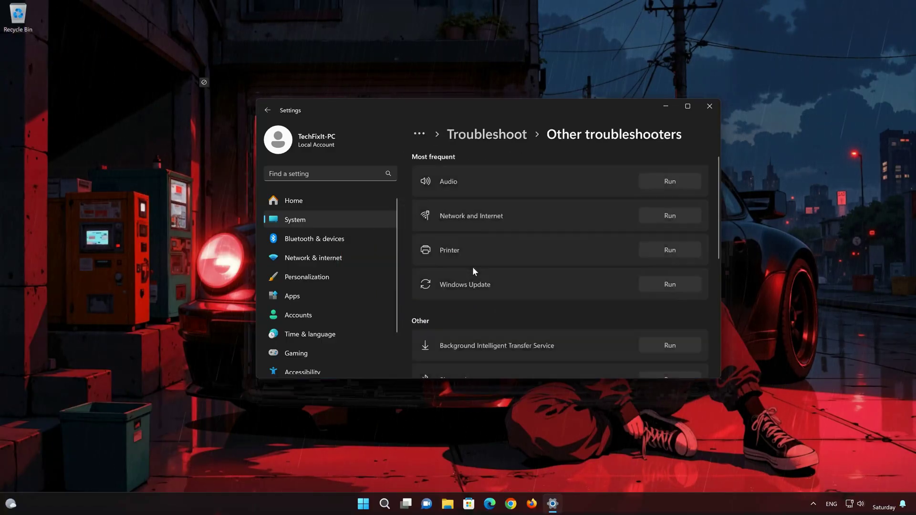
{"action": "scroll", "coordinate": [475, 271], "scroll_direction": "down", "scroll_amount": 3}
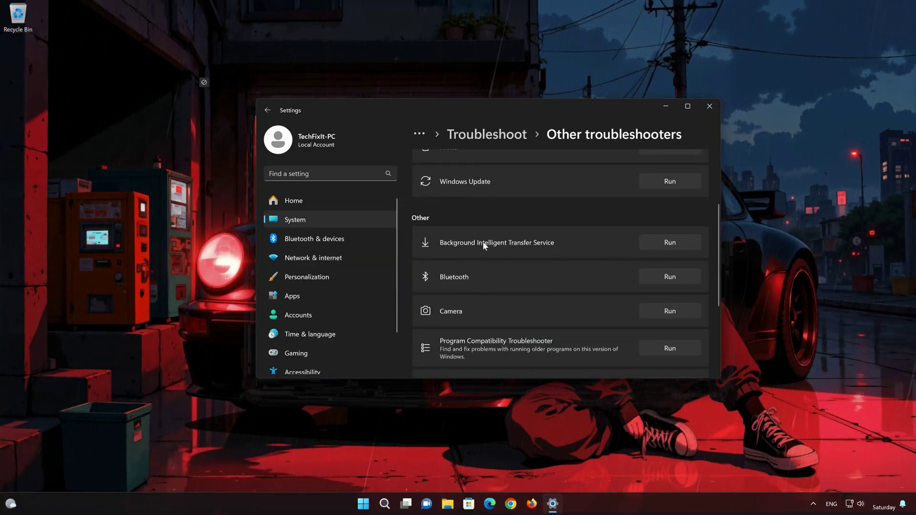
{"action": "scroll", "coordinate": [476, 267], "scroll_direction": "up", "scroll_amount": 1}
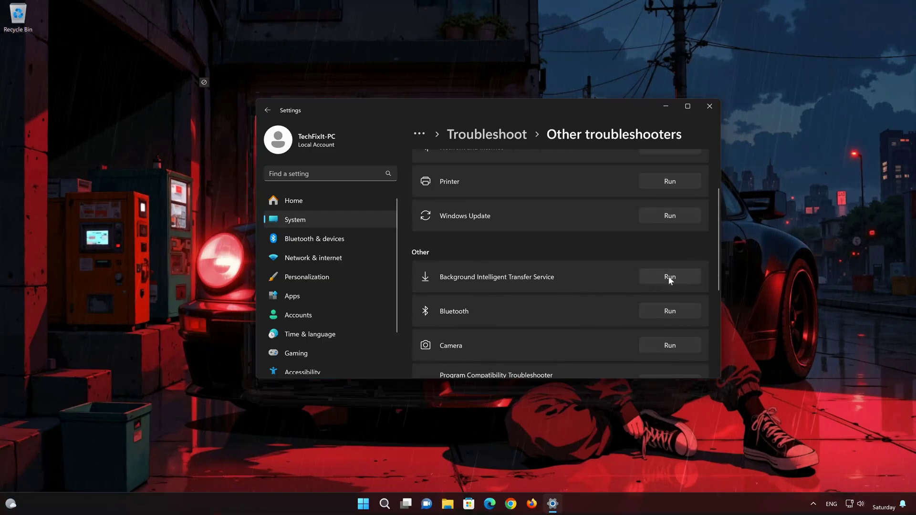
{"action": "left_click", "coordinate": [681, 275]}
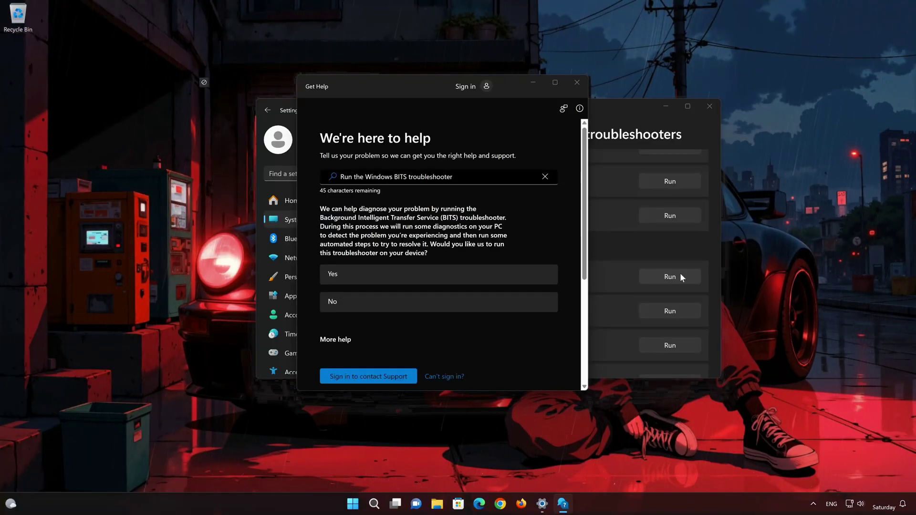
Agree to run the BITS troubleshooter and confirm its scan solved the problem.
{"action": "left_click", "coordinate": [404, 277]}
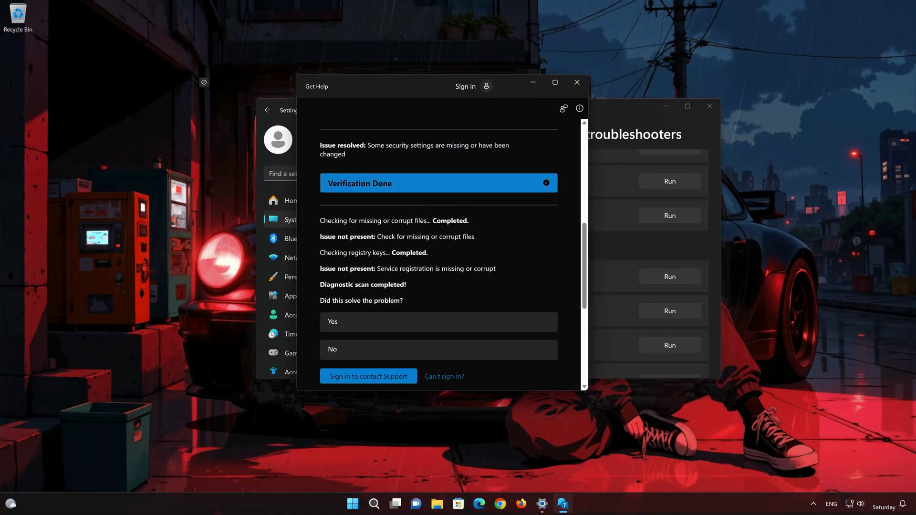
{"action": "left_click", "coordinate": [373, 322]}
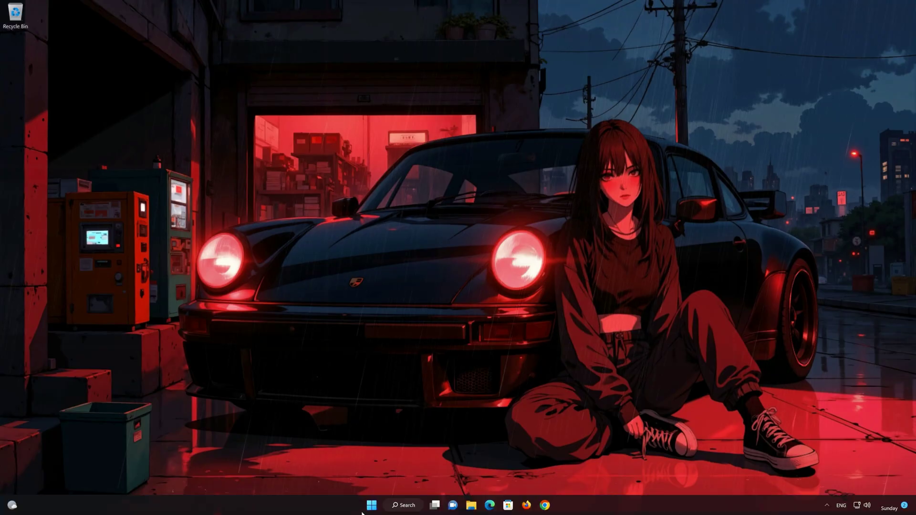
In Settings, go to Troubleshoot > Other troubleshooters and run the Windows Update troubleshooter.
{"action": "left_click", "coordinate": [367, 507]}
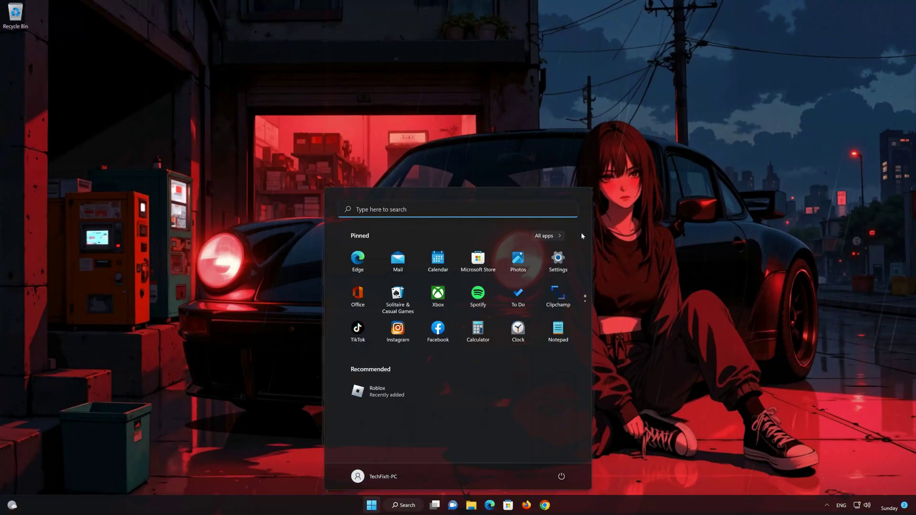
{"action": "left_click", "coordinate": [559, 263]}
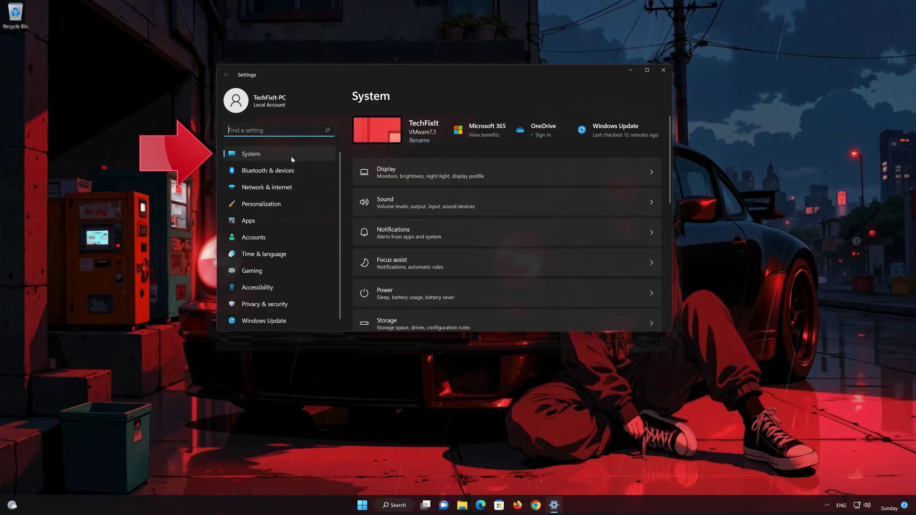
{"action": "scroll", "coordinate": [418, 197], "scroll_direction": "down", "scroll_amount": 2}
{"action": "scroll", "coordinate": [419, 202], "scroll_direction": "down", "scroll_amount": 2}
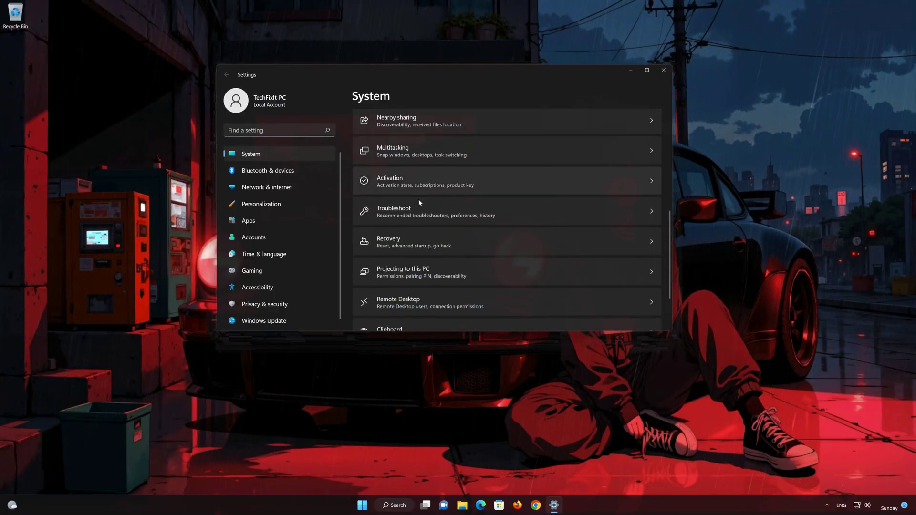
{"action": "left_click", "coordinate": [474, 208]}
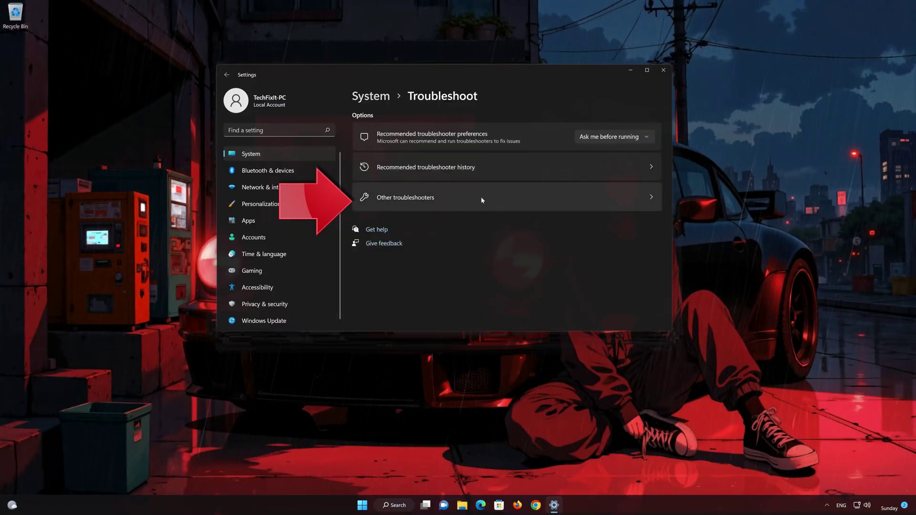
{"action": "left_click", "coordinate": [480, 203]}
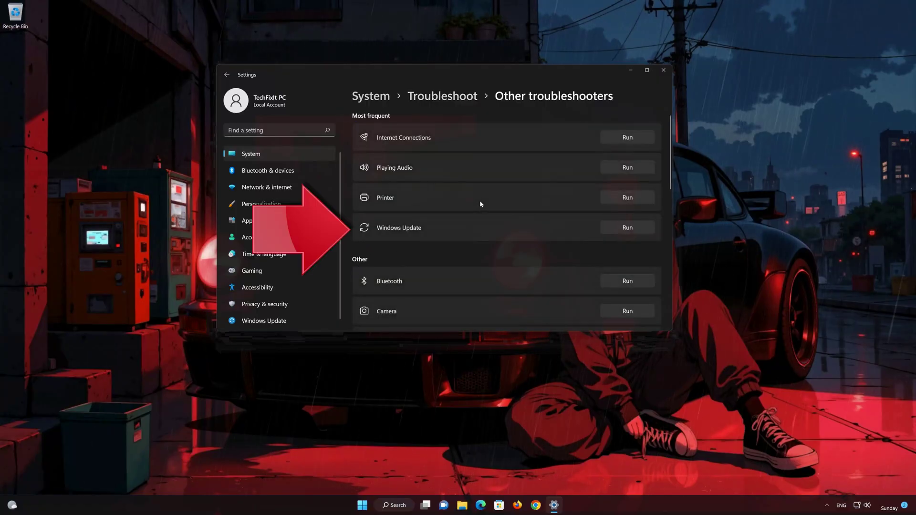
{"action": "left_click", "coordinate": [382, 233]}
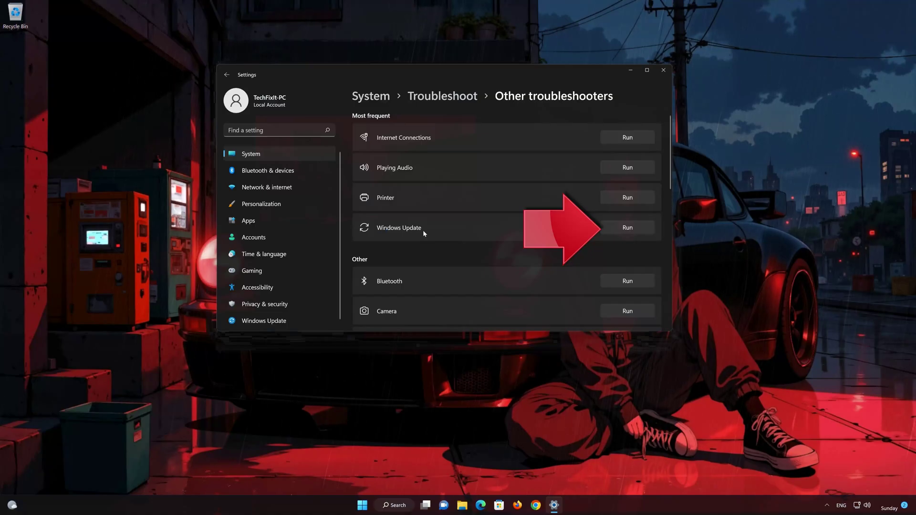
{"action": "left_click", "coordinate": [634, 228]}
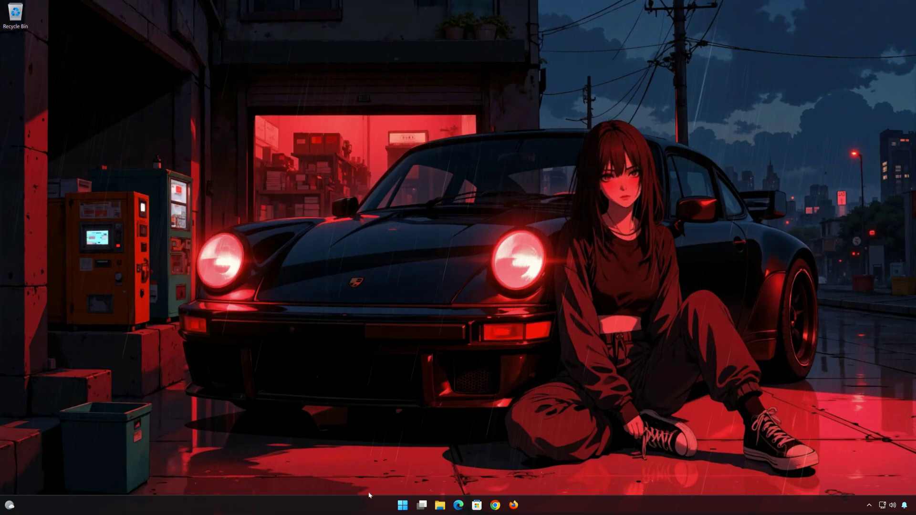
Launch Command Prompt as administrator from Start search and approve the UAC prompt.
{"action": "left_click", "coordinate": [408, 501]}
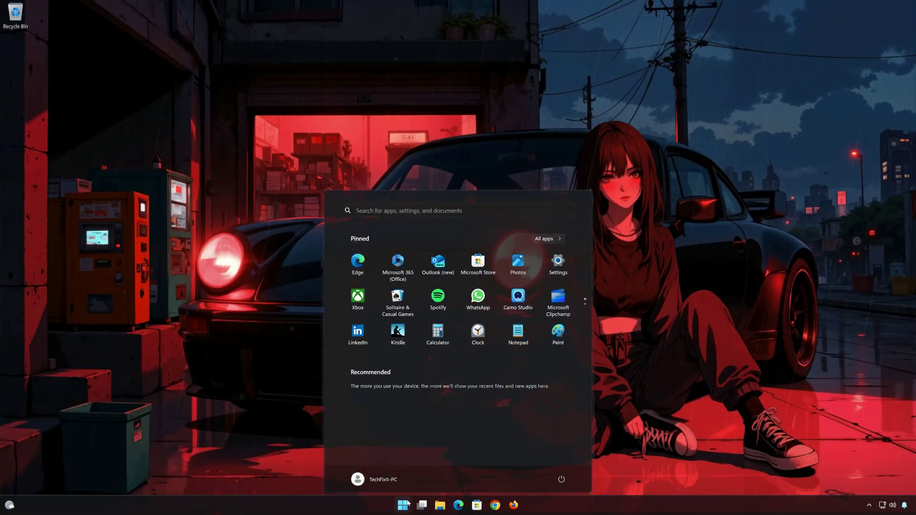
{"action": "type", "text": "cmd"}
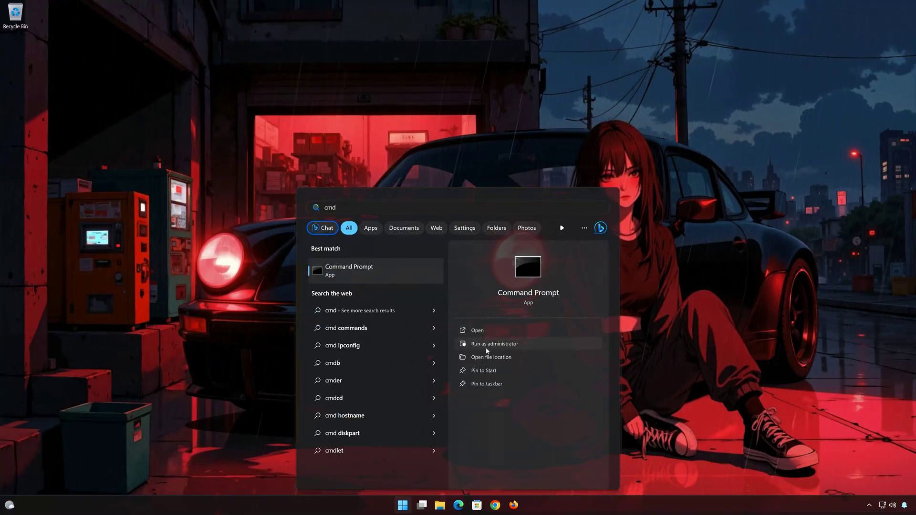
{"action": "left_click", "coordinate": [541, 344]}
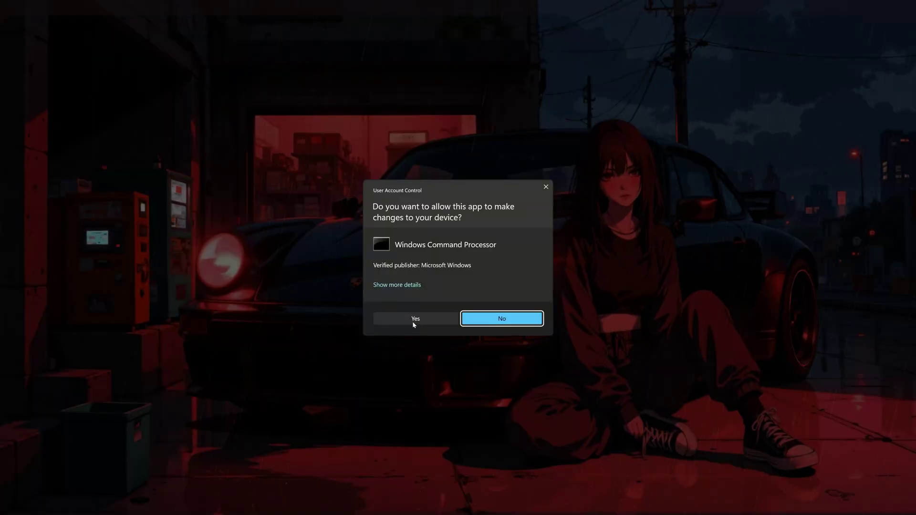
{"action": "left_click", "coordinate": [413, 322]}
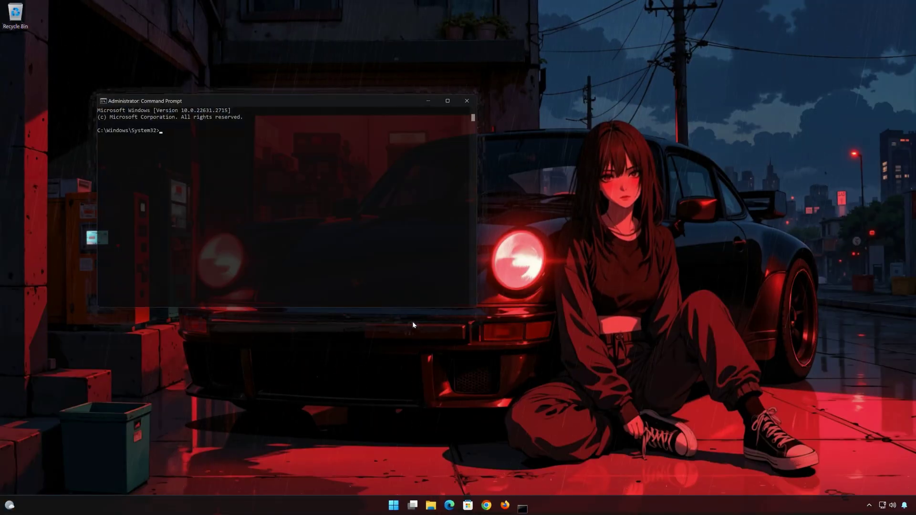
{"action": "left_click_drag", "start_coordinate": [352, 111], "coordinate": [515, 145]}
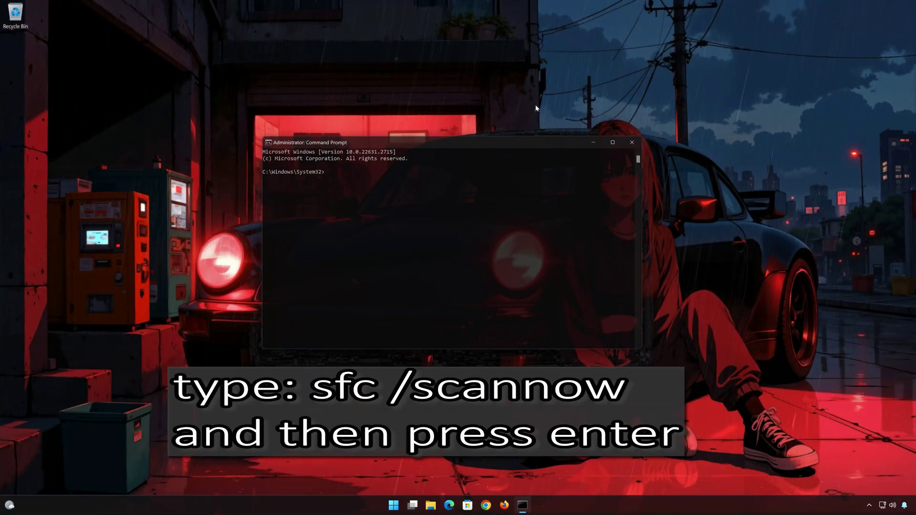
Run sfc /scannow, then exit the console once the repair completes.
{"action": "type", "text": "sfc"}
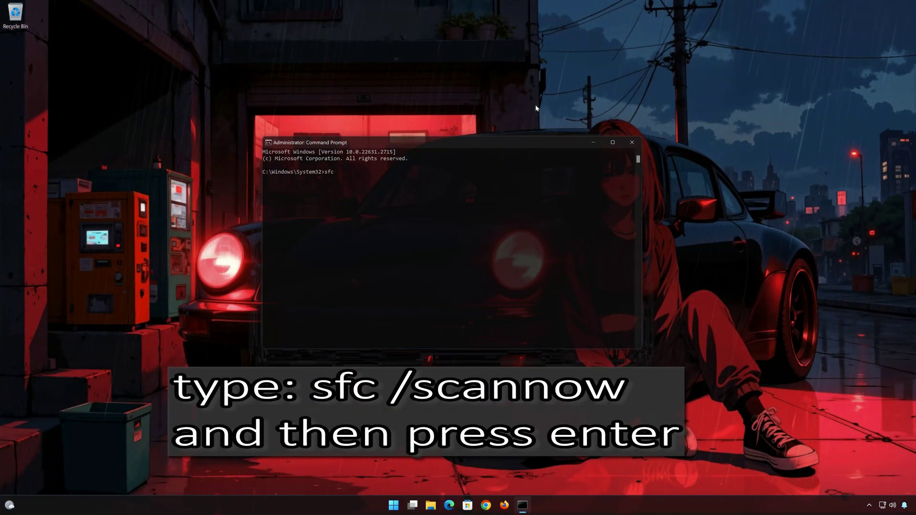
{"action": "type", "text": " /scannow"}
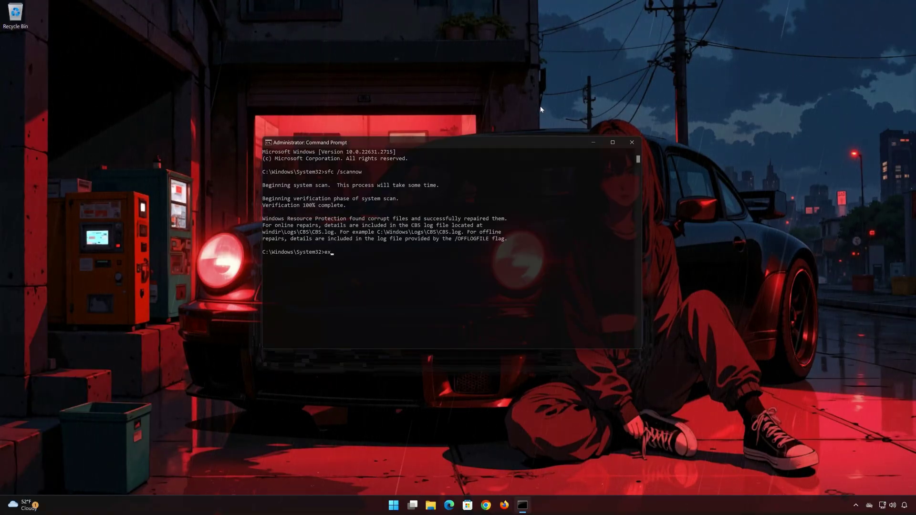
{"action": "type", "text": "exit"}
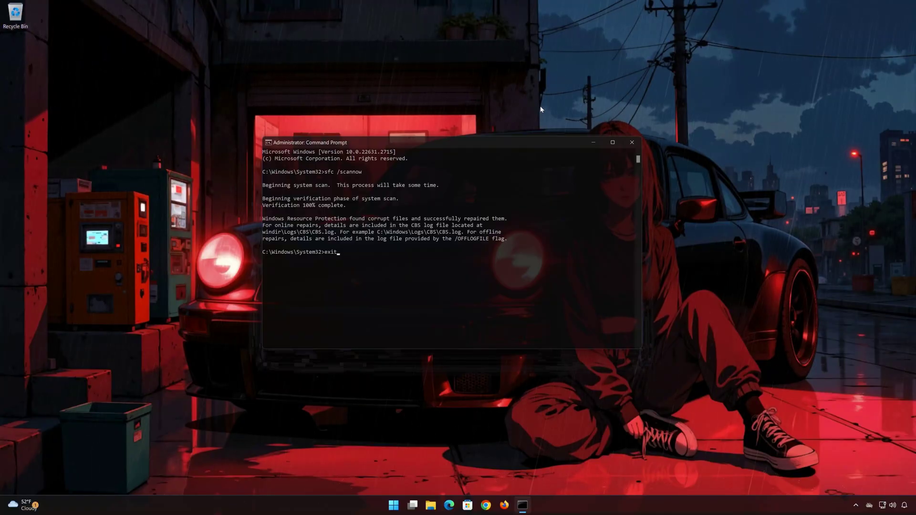
{"action": "key", "text": "Return"}
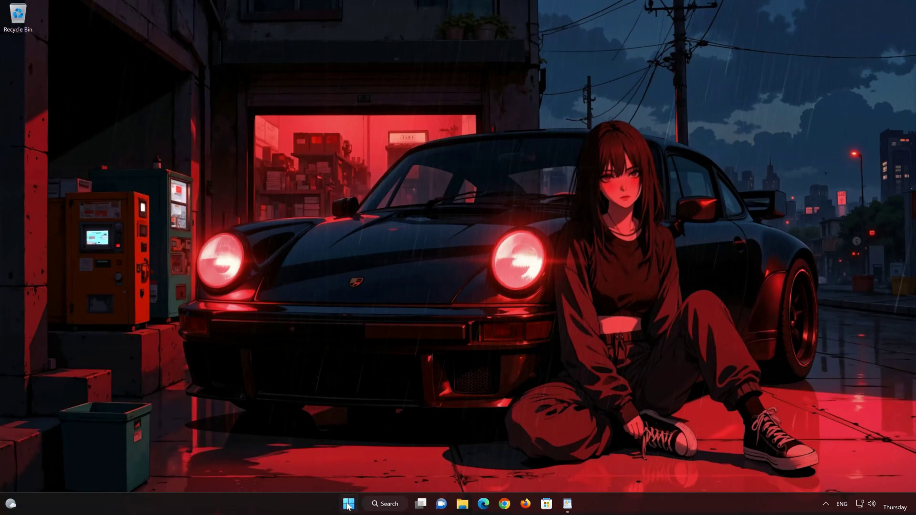
Launch Notepad from Start search.
{"action": "left_click", "coordinate": [348, 505]}
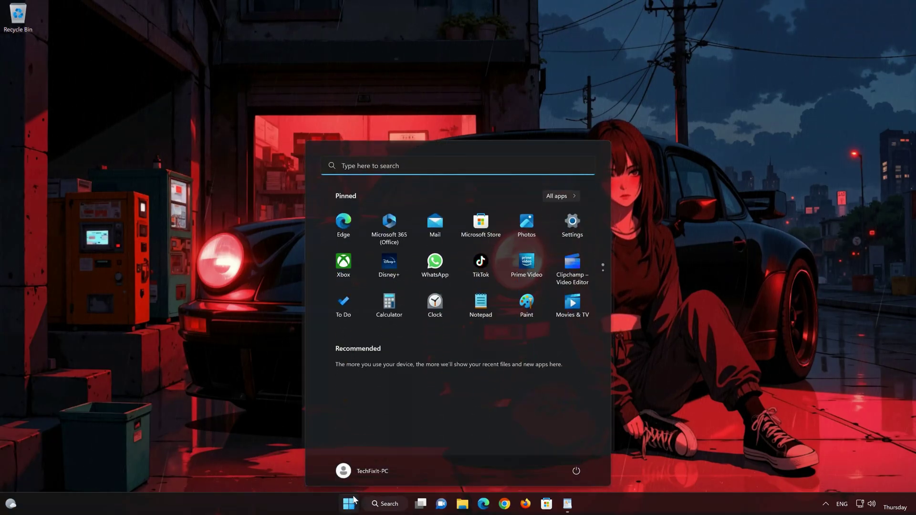
{"action": "type", "text": "notepad"}
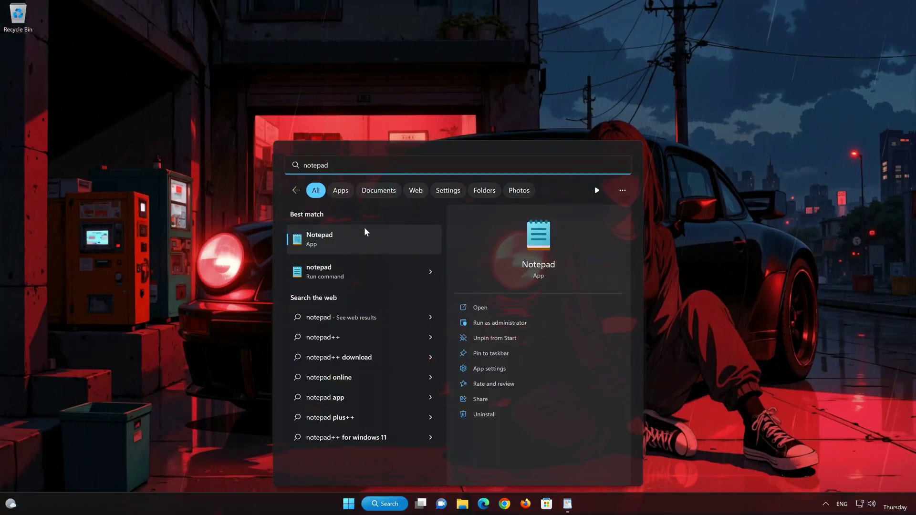
{"action": "left_click", "coordinate": [366, 240]}
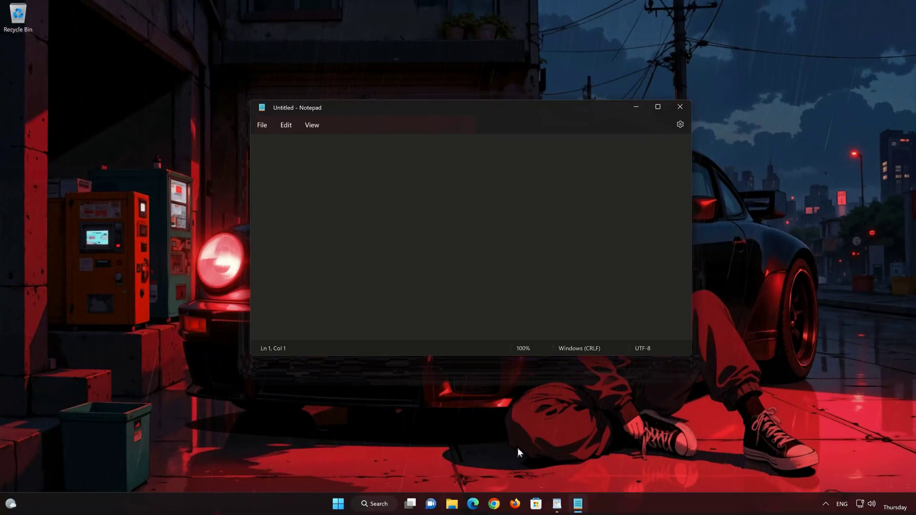
Copy all the reset commands from WordPad and paste them into Notepad.
{"action": "left_click", "coordinate": [556, 504]}
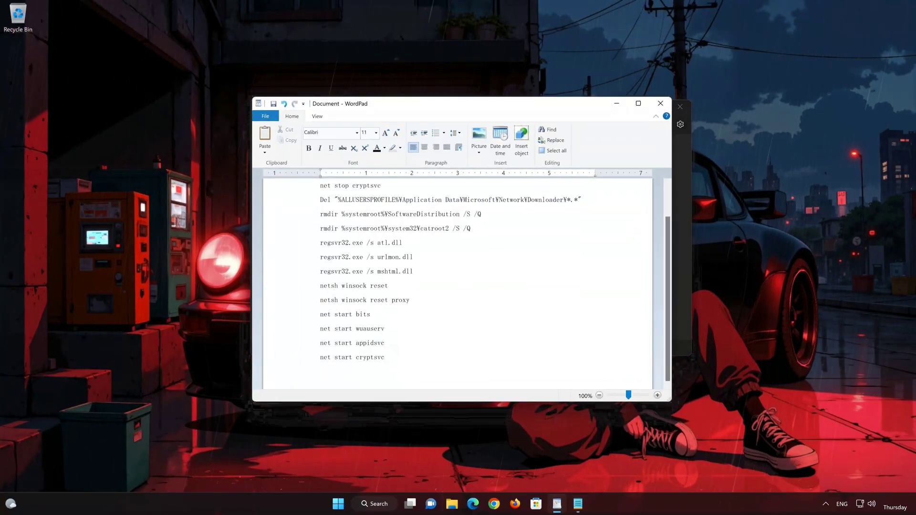
{"action": "key", "text": "ctrl+a"}
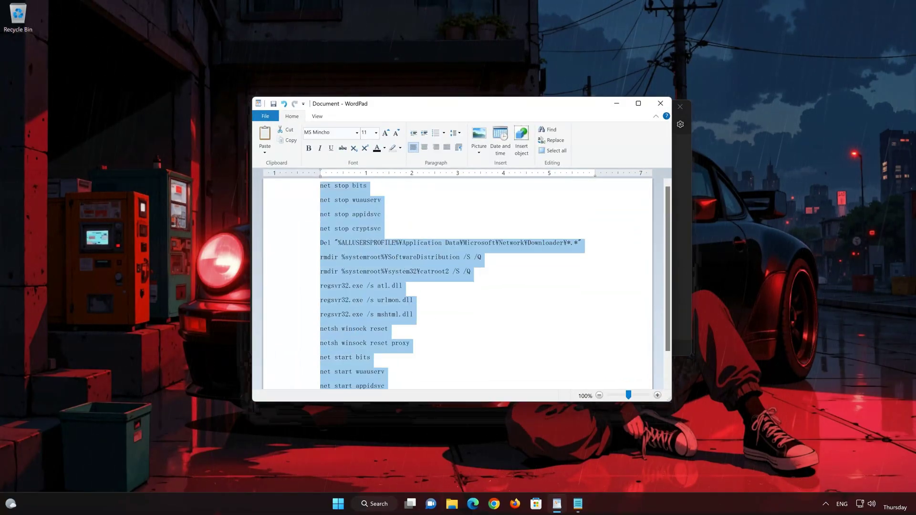
{"action": "right_click", "coordinate": [329, 196]}
{"action": "left_click", "coordinate": [355, 211]}
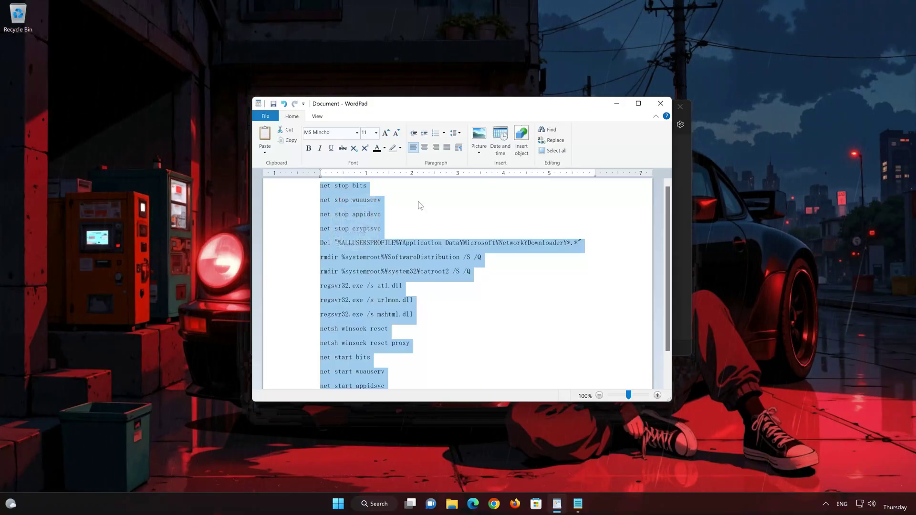
{"action": "left_click", "coordinate": [619, 104]}
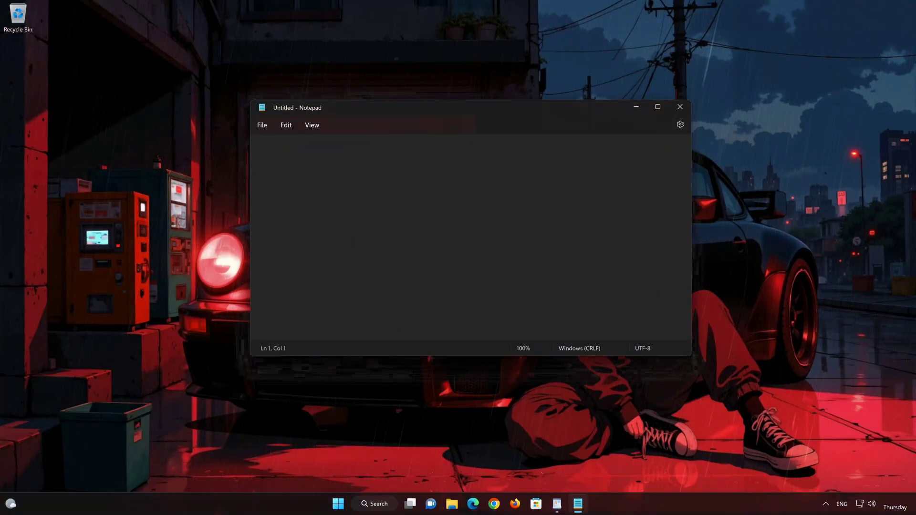
{"action": "right_click", "coordinate": [292, 161]}
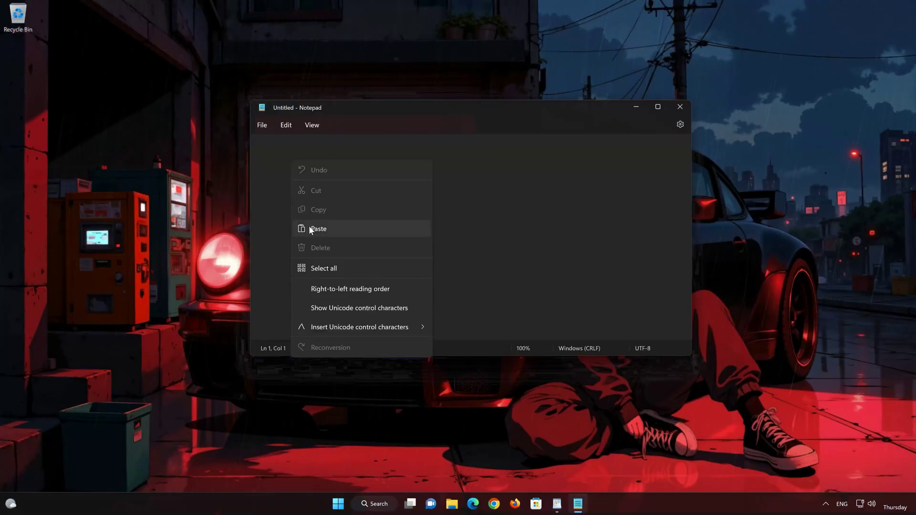
{"action": "left_click", "coordinate": [338, 229]}
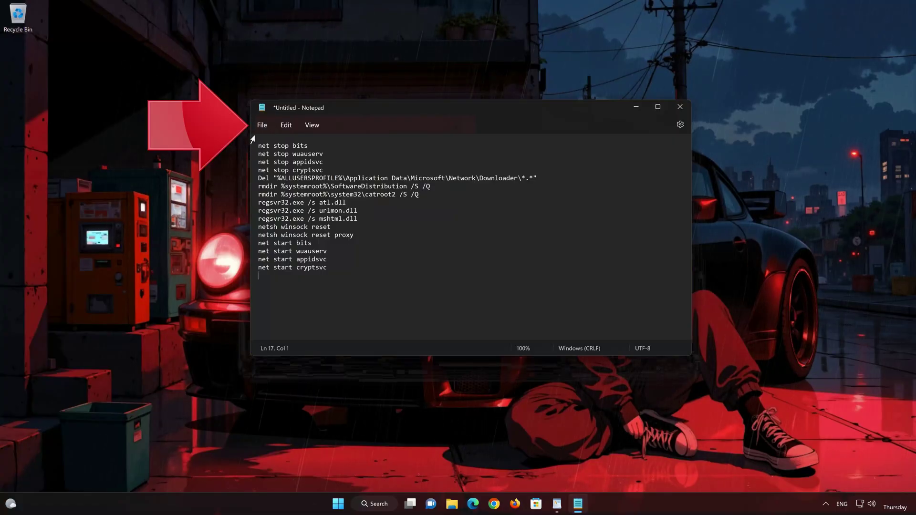
{"action": "left_click", "coordinate": [262, 125]}
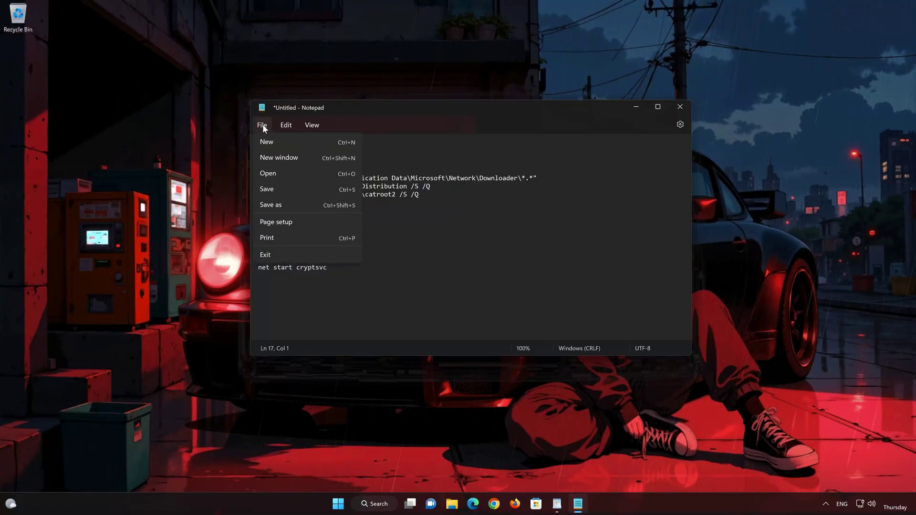
Save the script to the Desktop as FIX.BAT with Save as type set to All files.
{"action": "left_click", "coordinate": [299, 206]}
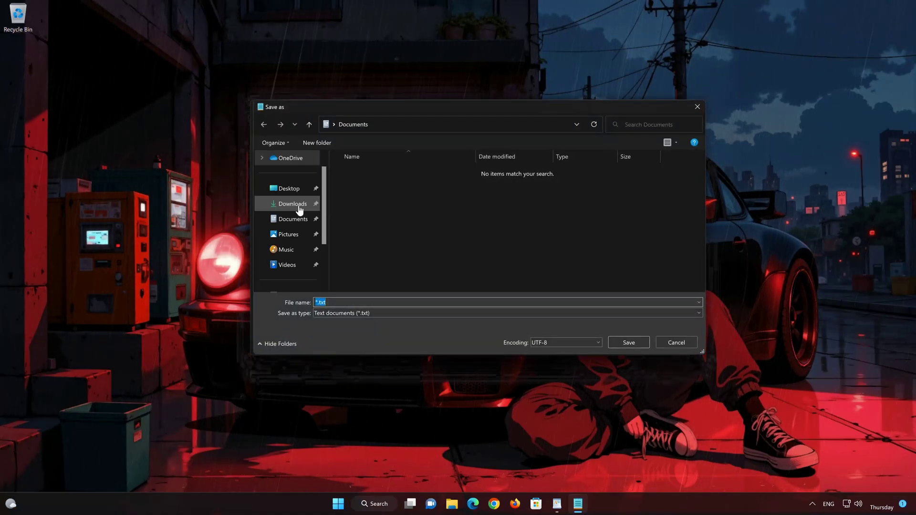
{"action": "left_click", "coordinate": [332, 313]}
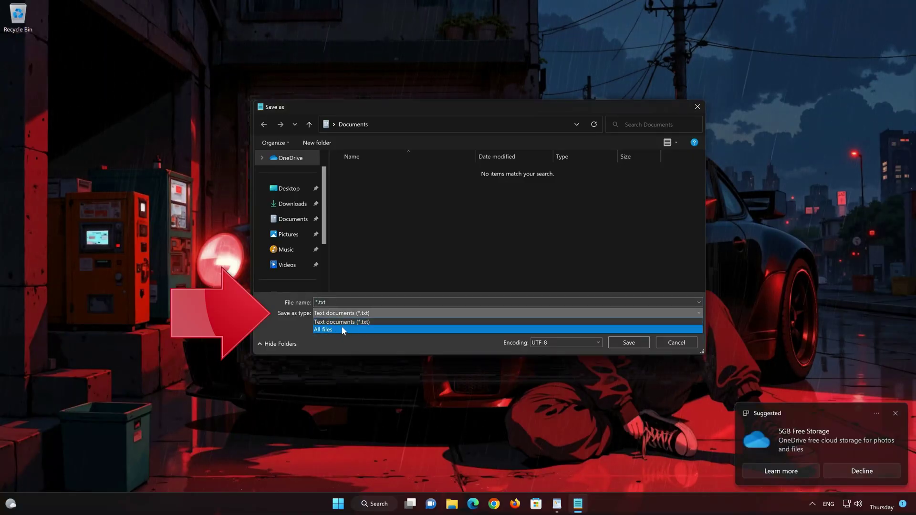
{"action": "left_click", "coordinate": [346, 329]}
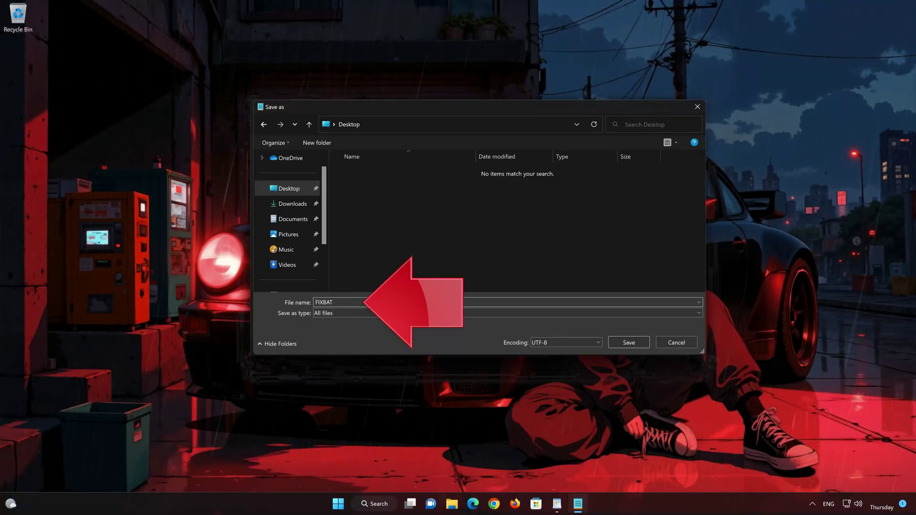
{"action": "type", "text": "."}
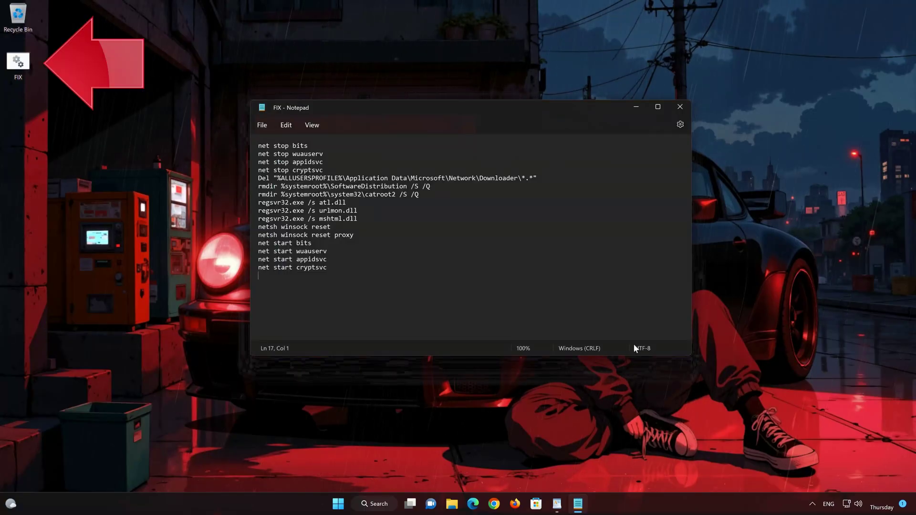
Close Notepad, run FIX.BAT as administrator, and answer Y to stop dependent services.
{"action": "left_click", "coordinate": [680, 107]}
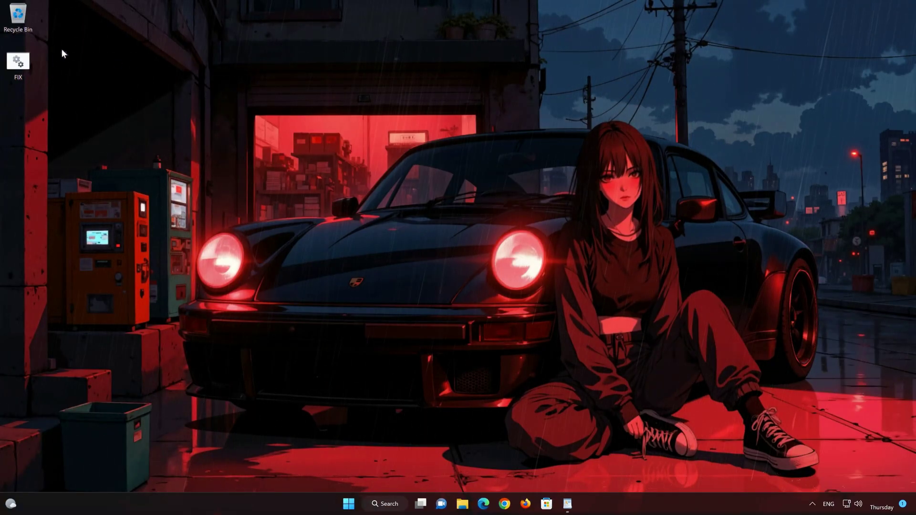
{"action": "right_click", "coordinate": [21, 71]}
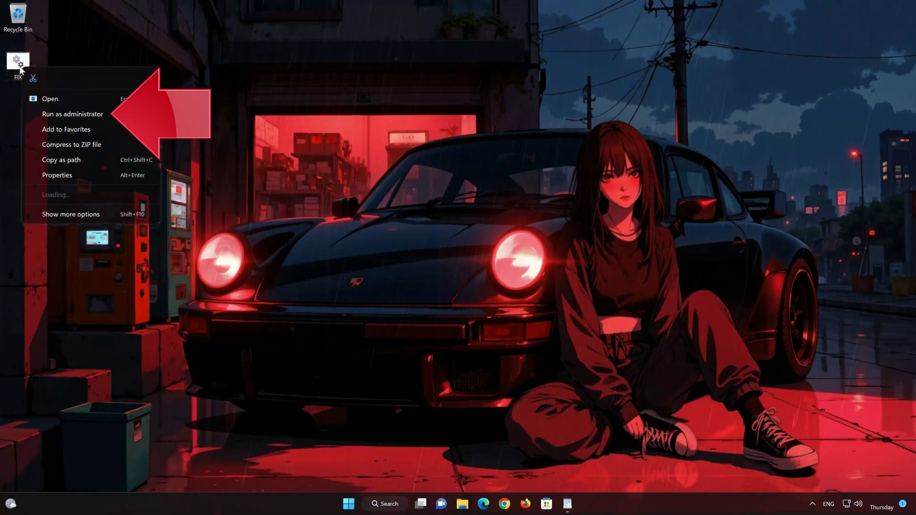
{"action": "left_click", "coordinate": [105, 114]}
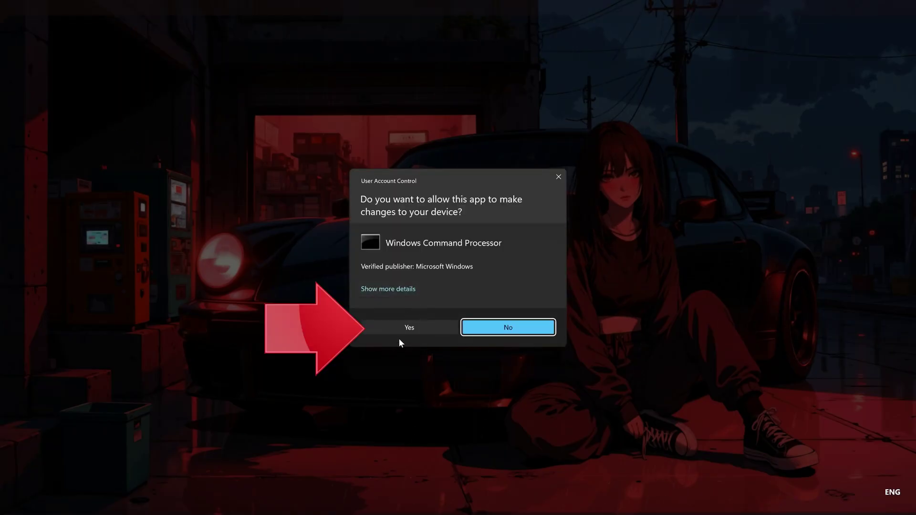
{"action": "left_click", "coordinate": [409, 328]}
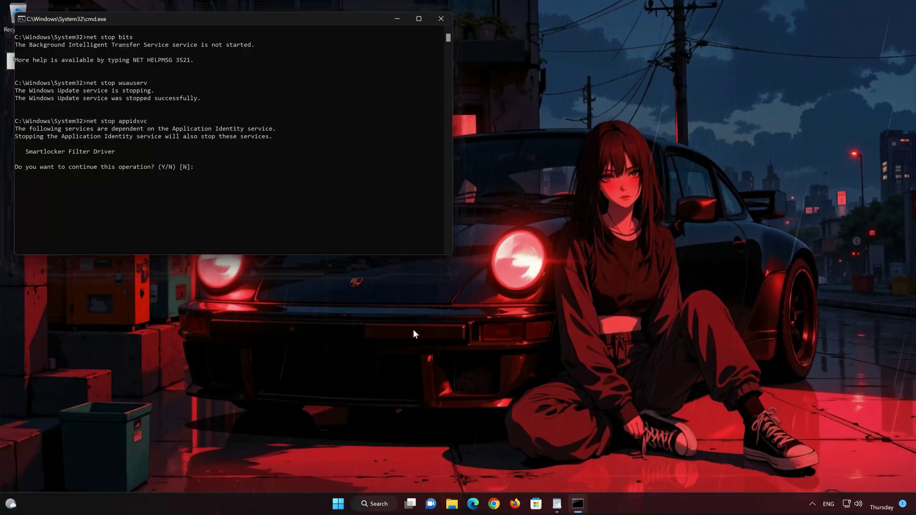
{"action": "type", "text": "Y"}
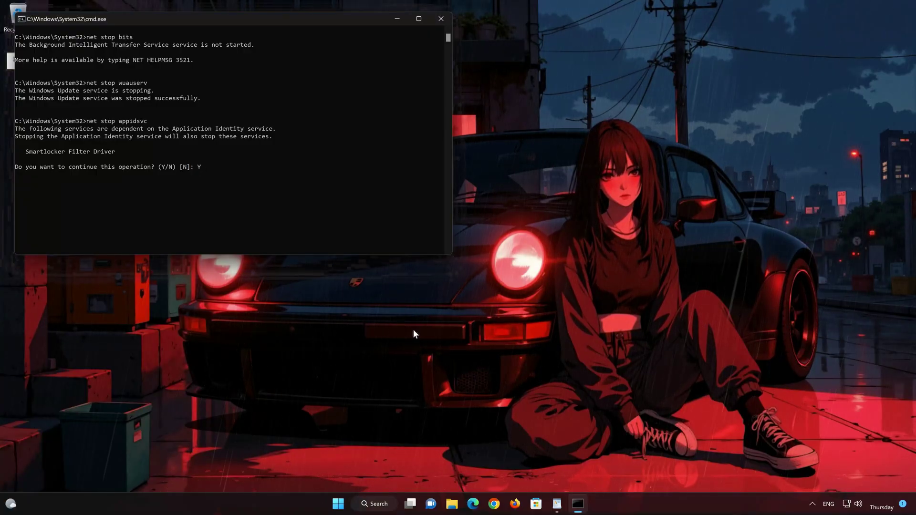
{"action": "key", "text": "Return"}
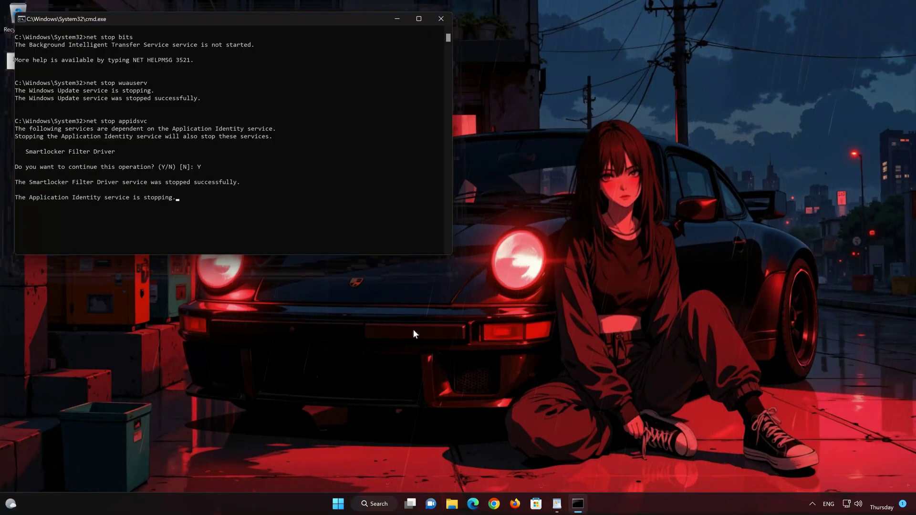
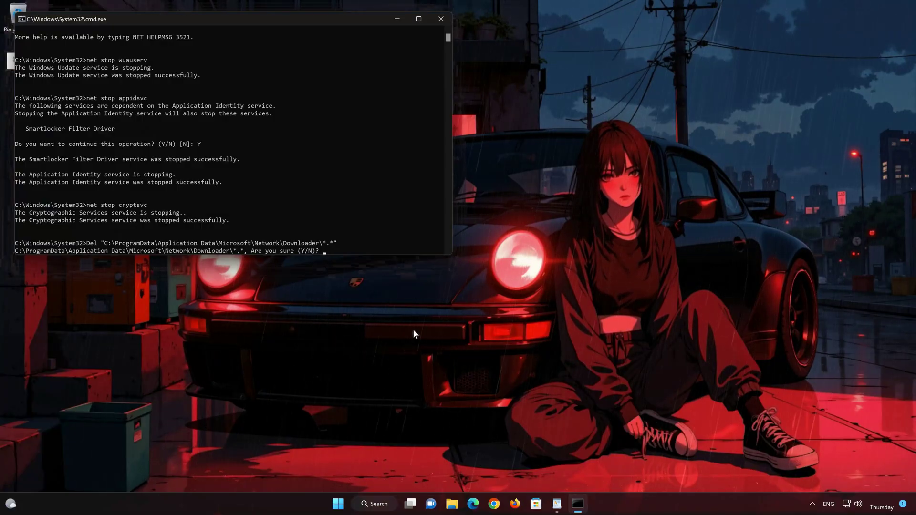
Answer Y at the Downloader deletion prompt so the remaining reset commands run.
{"action": "type", "text": "Y"}
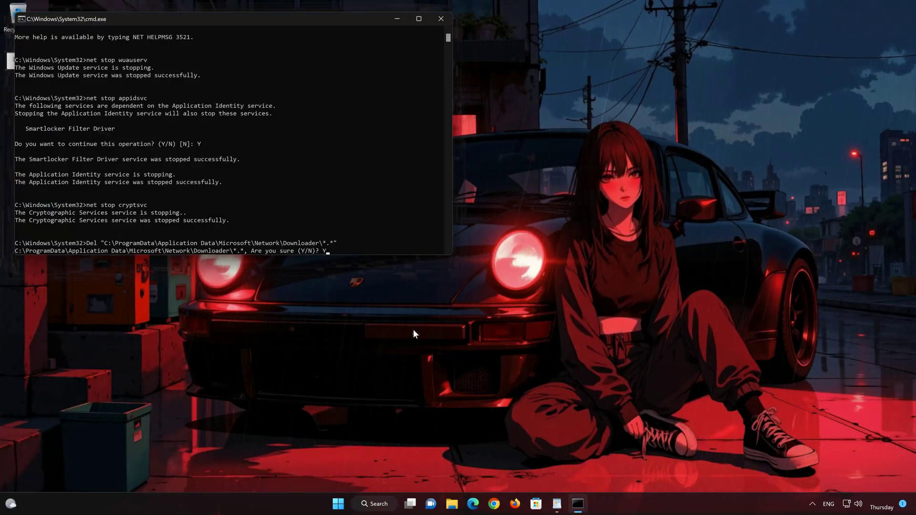
{"action": "key", "text": "Return"}
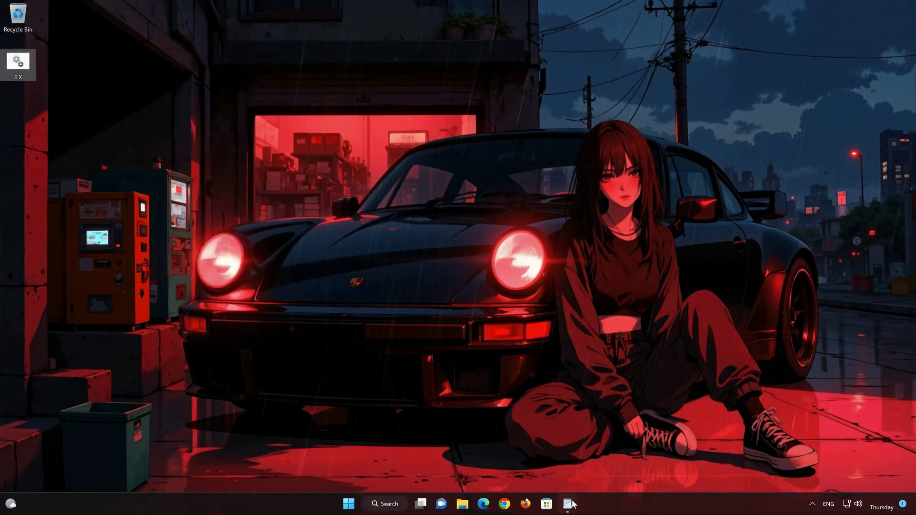
Close Command Prompt and the WordPad script without saving changes.
{"action": "left_click", "coordinate": [567, 503]}
{"action": "key", "text": "alt+F4"}
{"action": "left_click", "coordinate": [477, 256]}
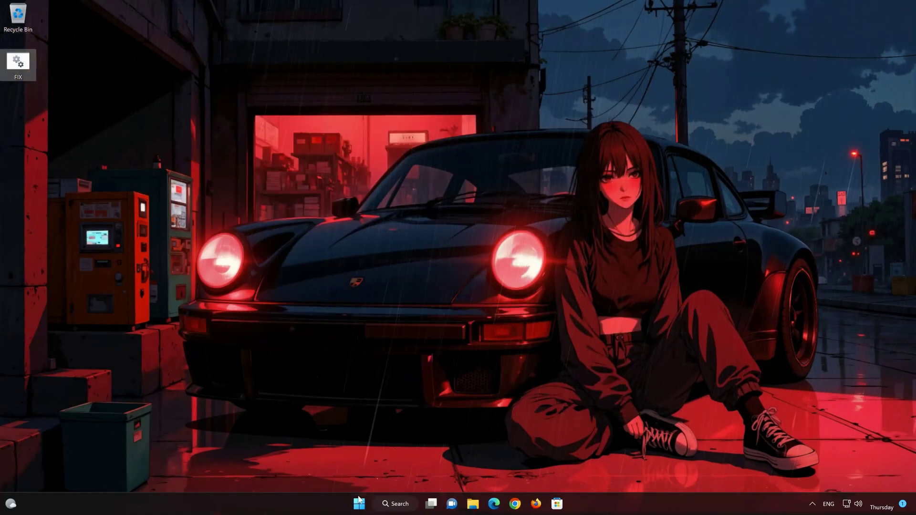
Restart the computer from the Start menu's power options.
{"action": "left_click", "coordinate": [359, 503]}
{"action": "left_click", "coordinate": [576, 472]}
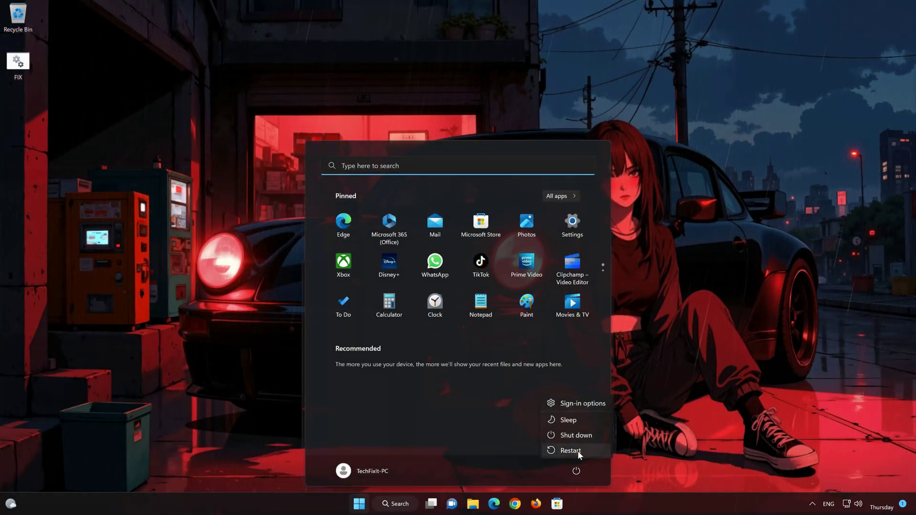
{"action": "left_click", "coordinate": [577, 451]}
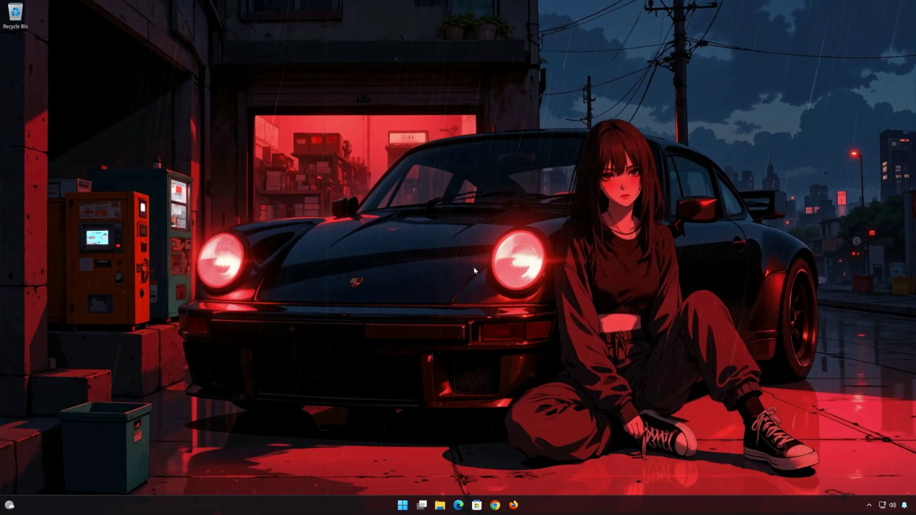
Search Start for powershell and launch it as administrator, approving the UAC prompt.
{"action": "left_click", "coordinate": [403, 506]}
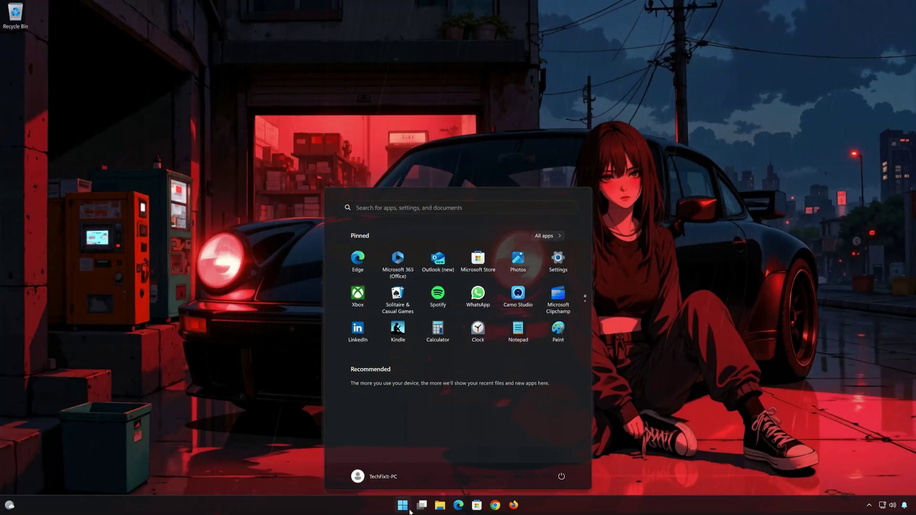
{"action": "type", "text": "powers"}
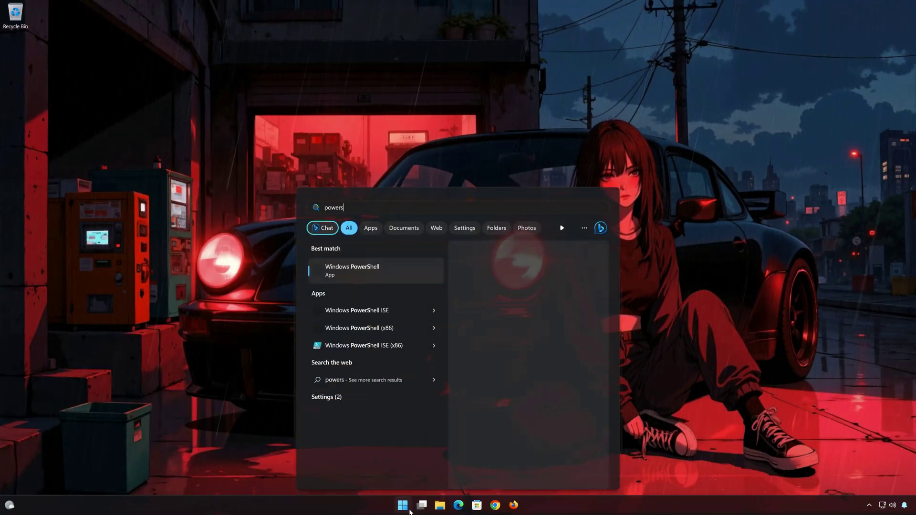
{"action": "type", "text": "hell"}
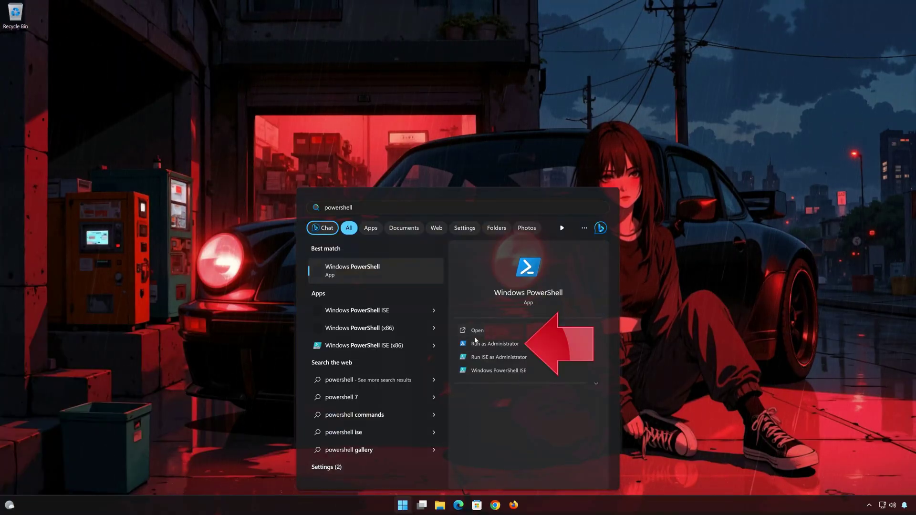
{"action": "left_click", "coordinate": [532, 344]}
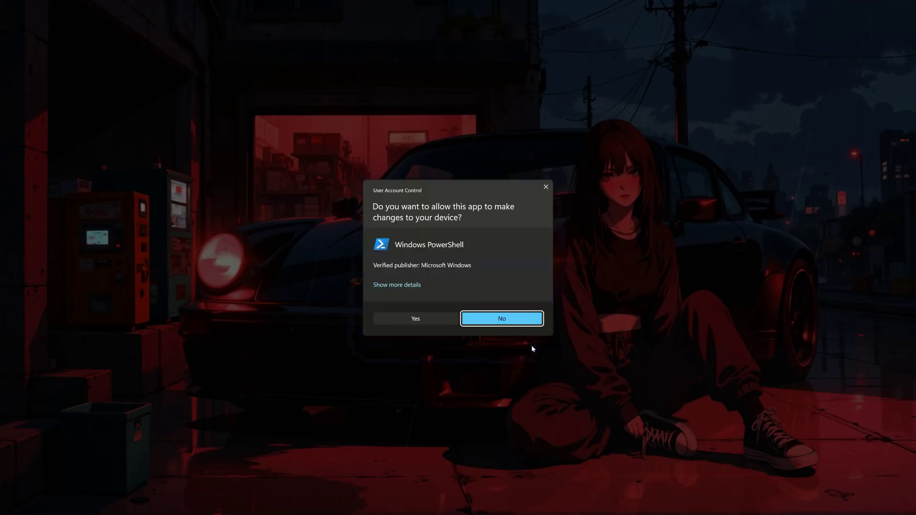
{"action": "left_click", "coordinate": [414, 319]}
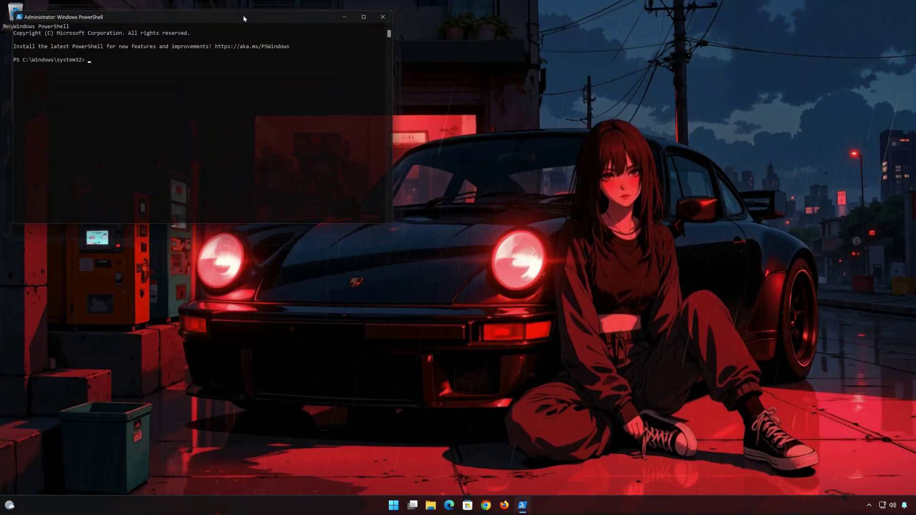
Centre the PowerShell window and run DISM /Online /Cleanup-Image /RestoreHealth.
{"action": "left_click_drag", "start_coordinate": [243, 18], "coordinate": [501, 124]}
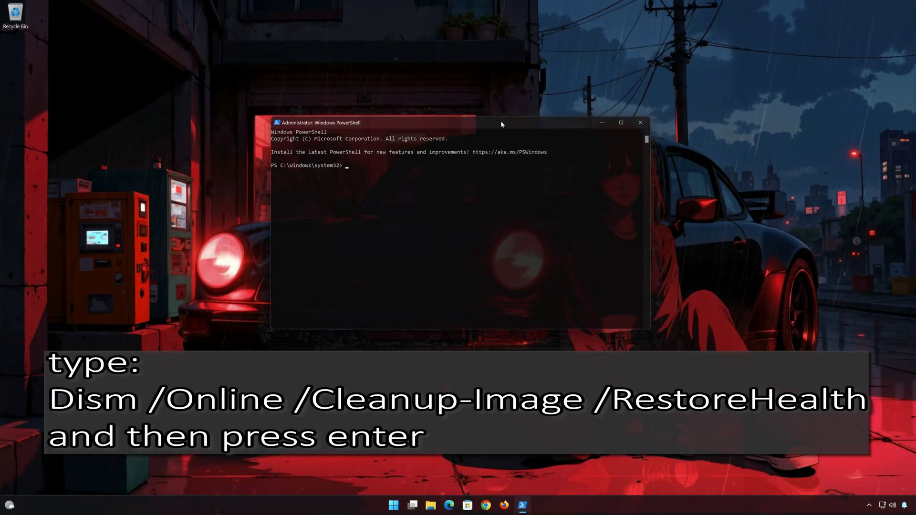
{"action": "type", "text": "D"}
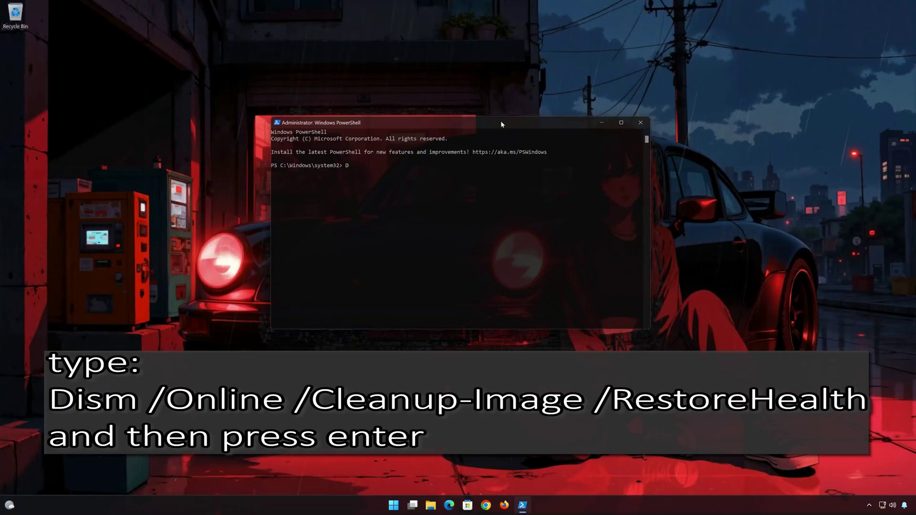
{"action": "type", "text": "ISM /"}
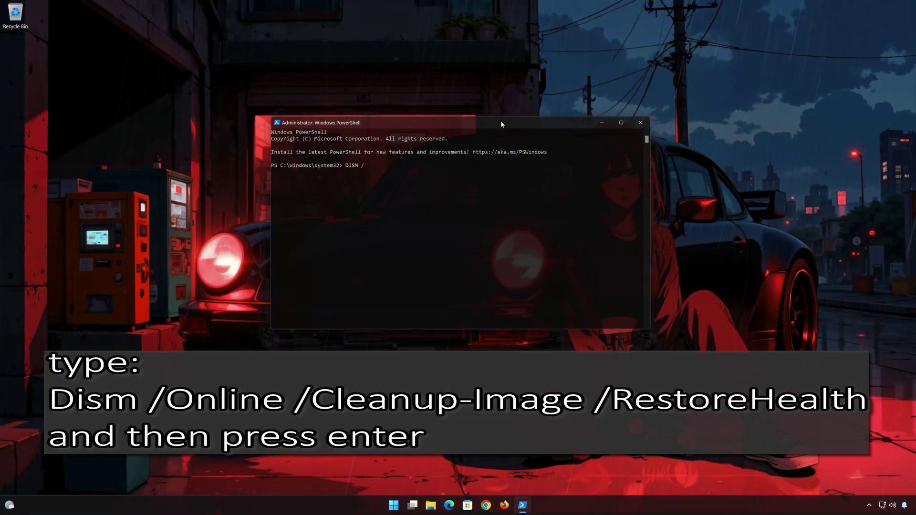
{"action": "type", "text": "Onlinn"}
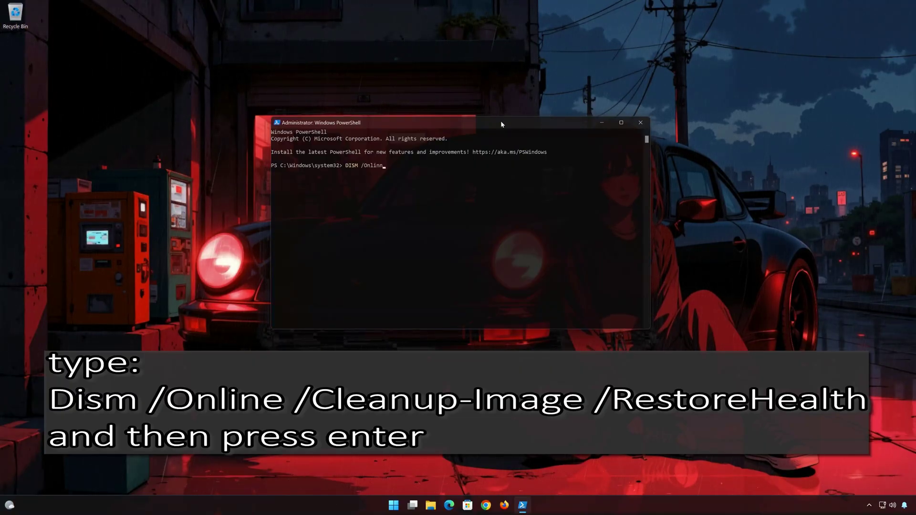
{"action": "key", "text": "BackSpace"}
{"action": "type", "text": "e /"}
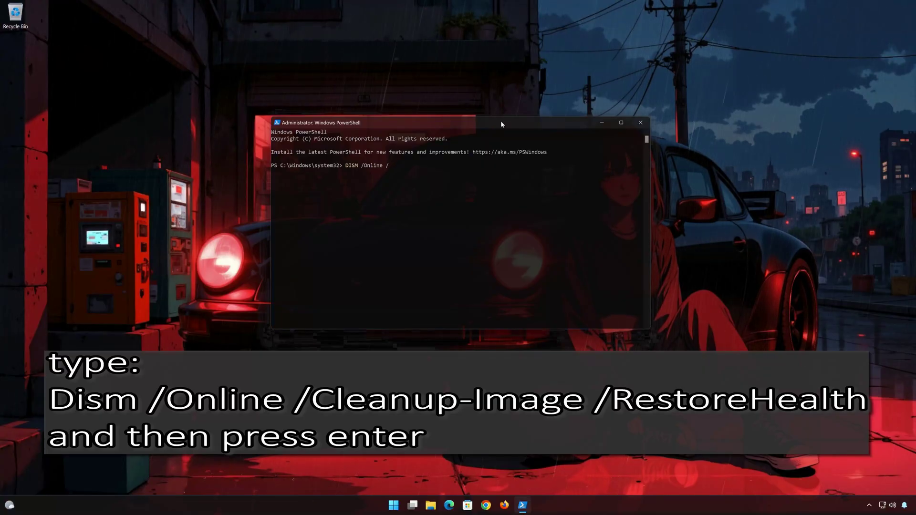
{"action": "type", "text": "Cleanup"}
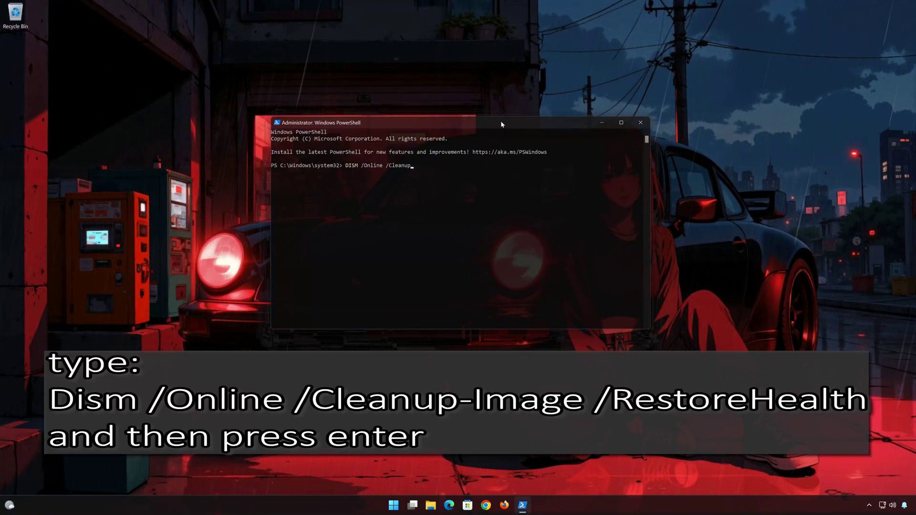
{"action": "type", "text": "-Image"}
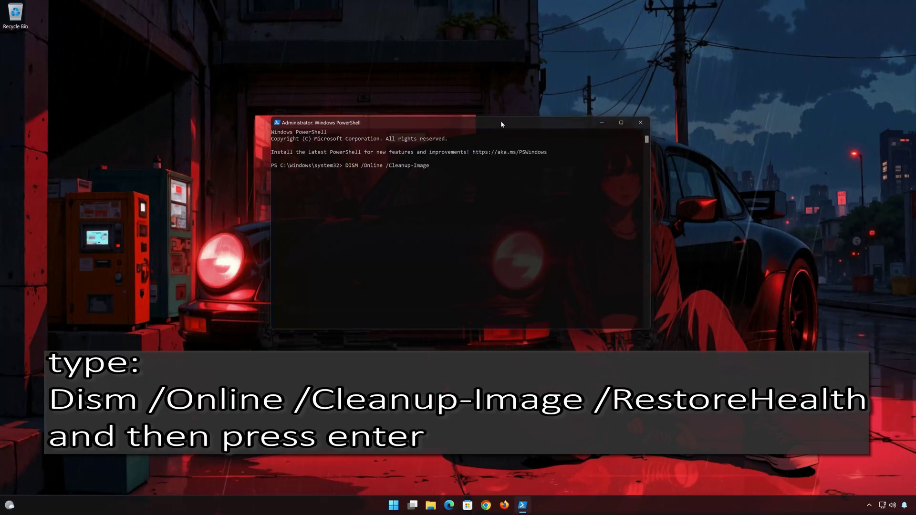
{"action": "type", "text": " /R"}
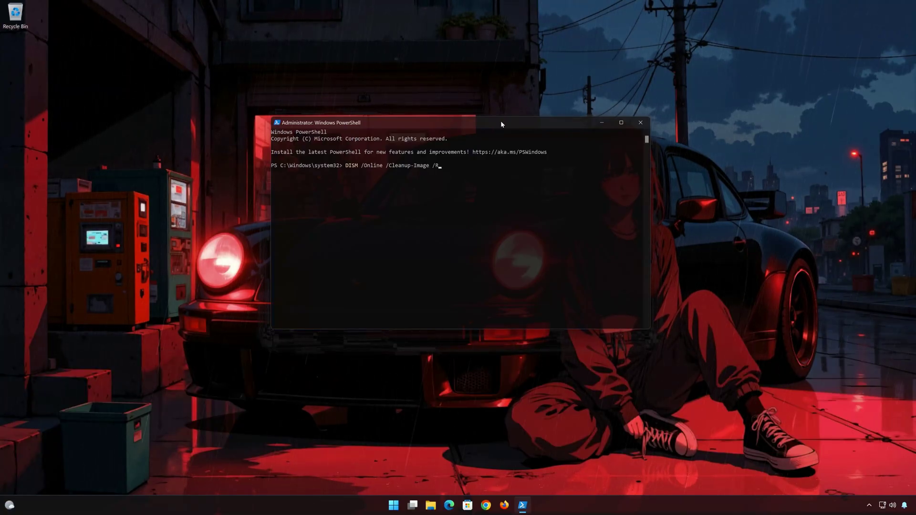
{"action": "type", "text": "estoreH"}
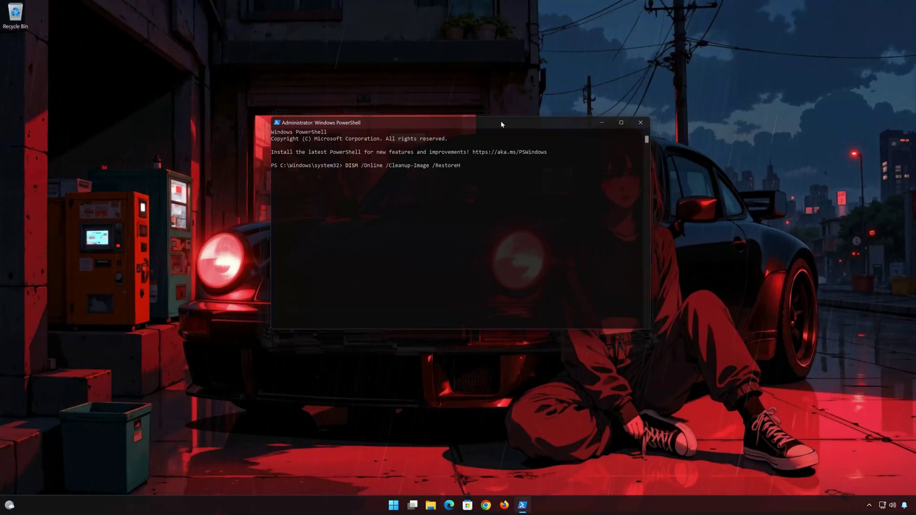
{"action": "type", "text": "ealth"}
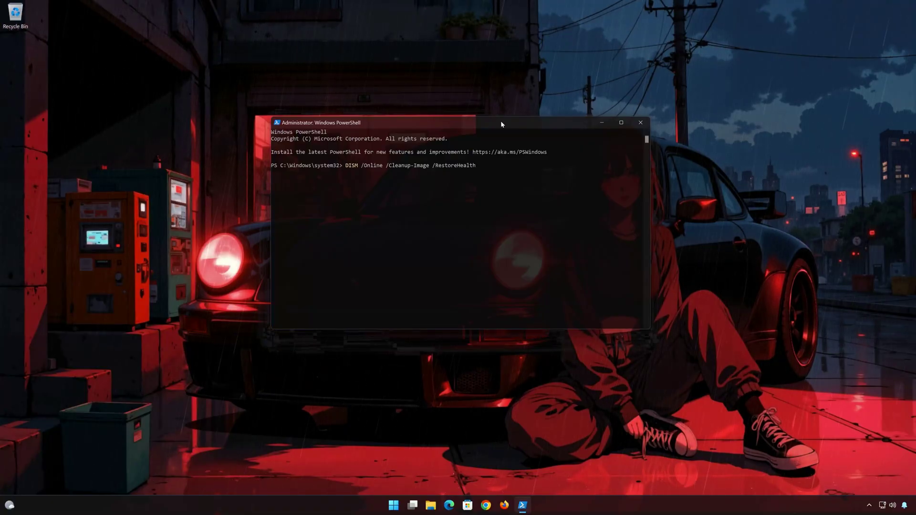
{"action": "key", "text": "Return"}
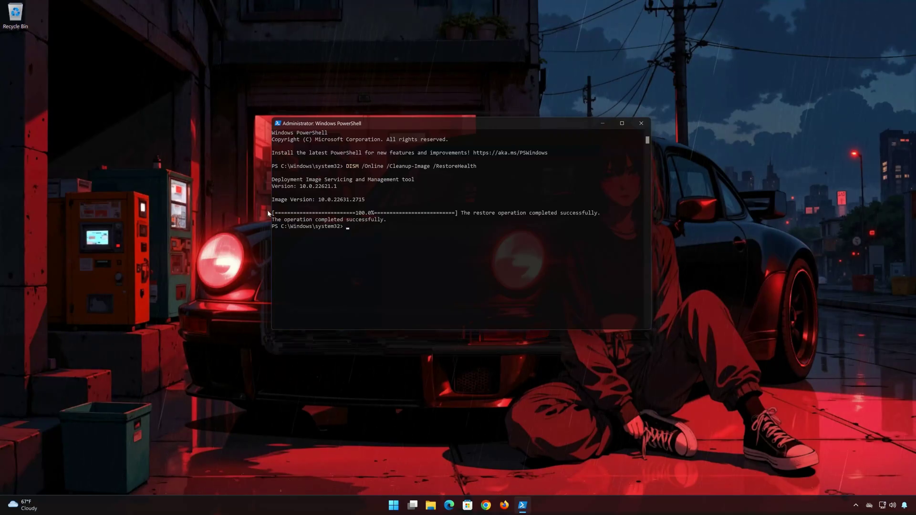
After the restore operation completes successfully, close PowerShell with the exit command.
{"action": "type", "text": "exit"}
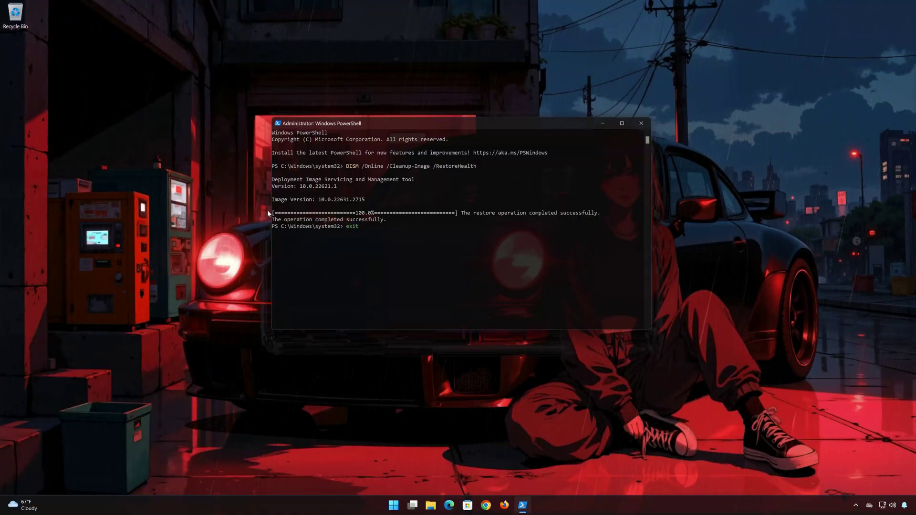
{"action": "key", "text": "Return"}
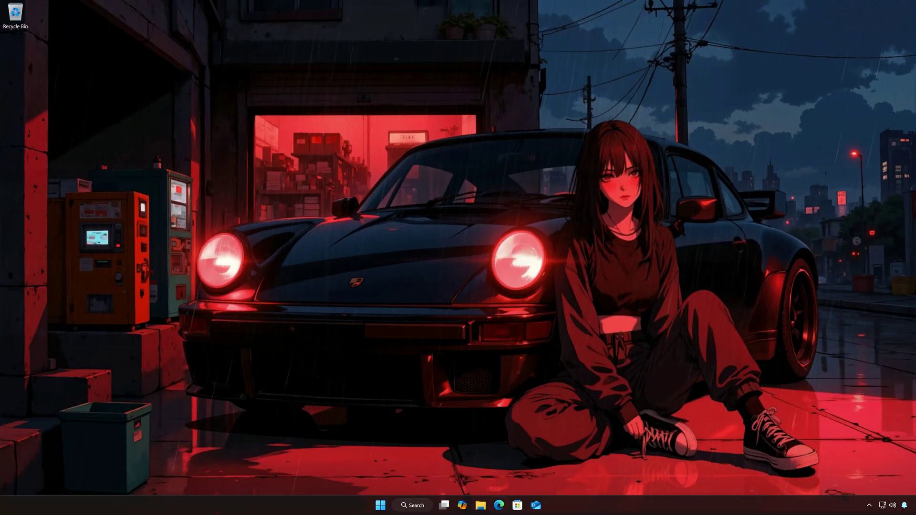
Open Edge and paste-and-go to Microsoft's Download Windows 11 page.
{"action": "left_click", "coordinate": [498, 505]}
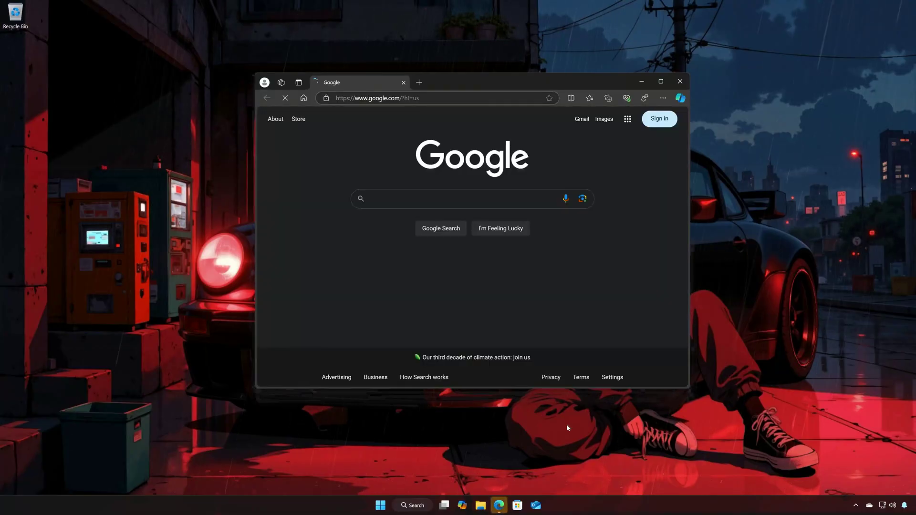
{"action": "left_click", "coordinate": [433, 98]}
{"action": "right_click", "coordinate": [433, 97]}
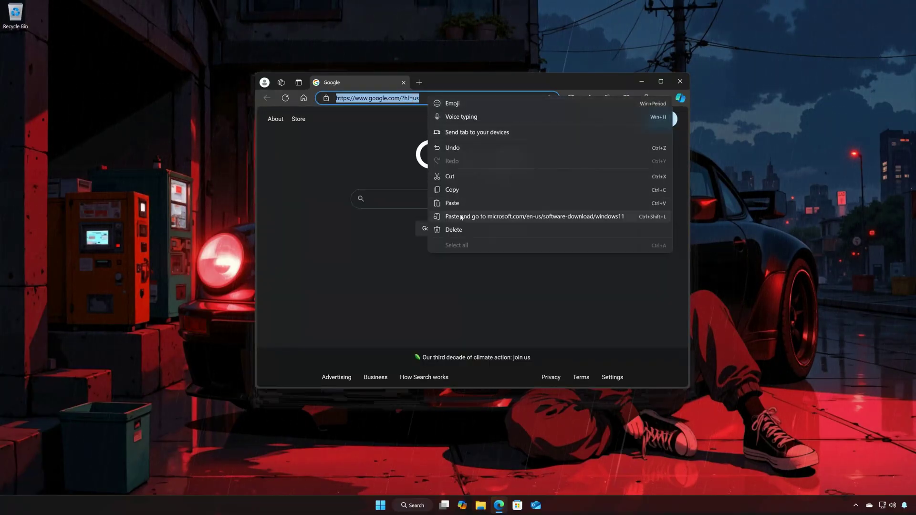
{"action": "left_click", "coordinate": [477, 216]}
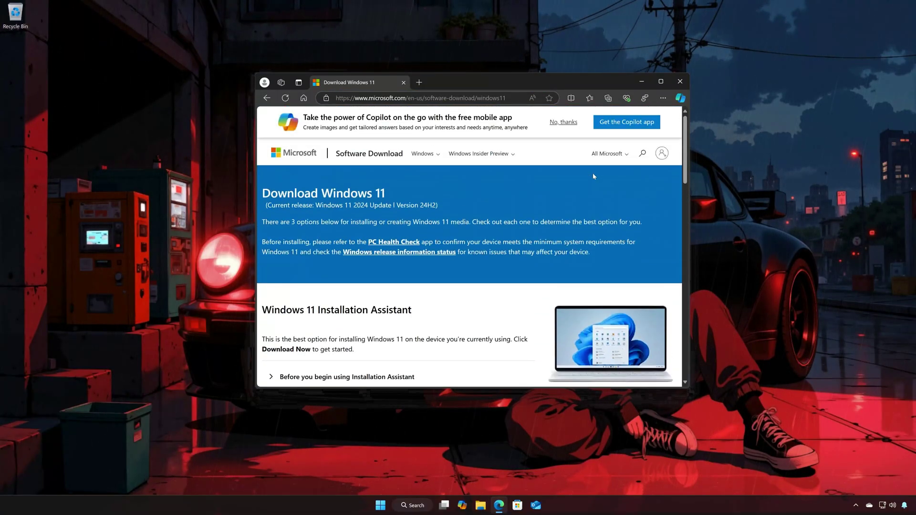
Download the Windows 11 installation media tool and run mediacreationtool.exe.
{"action": "scroll", "coordinate": [593, 174], "scroll_direction": "down", "scroll_amount": 3}
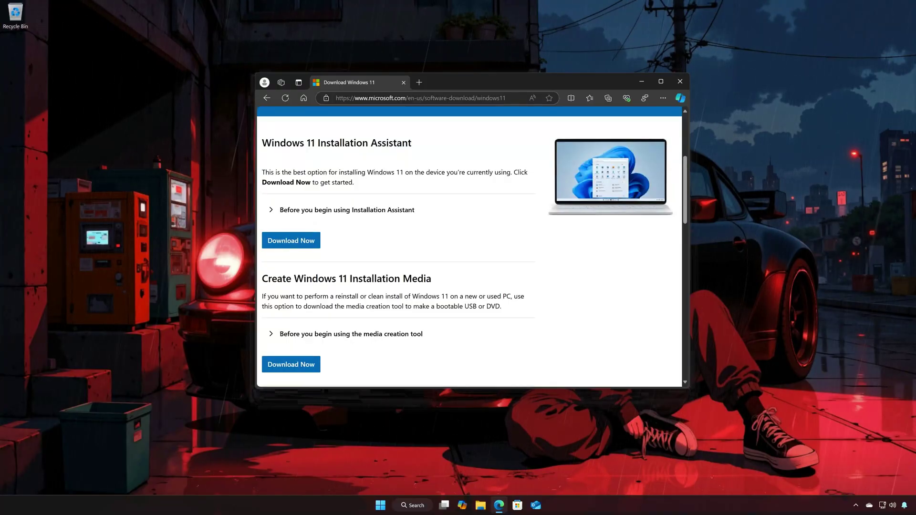
{"action": "left_click", "coordinate": [302, 368]}
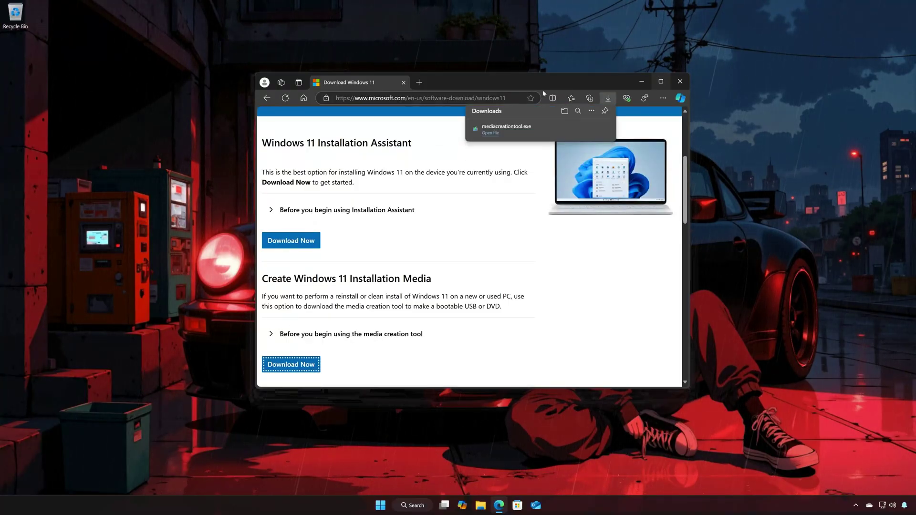
{"action": "left_click", "coordinate": [519, 130]}
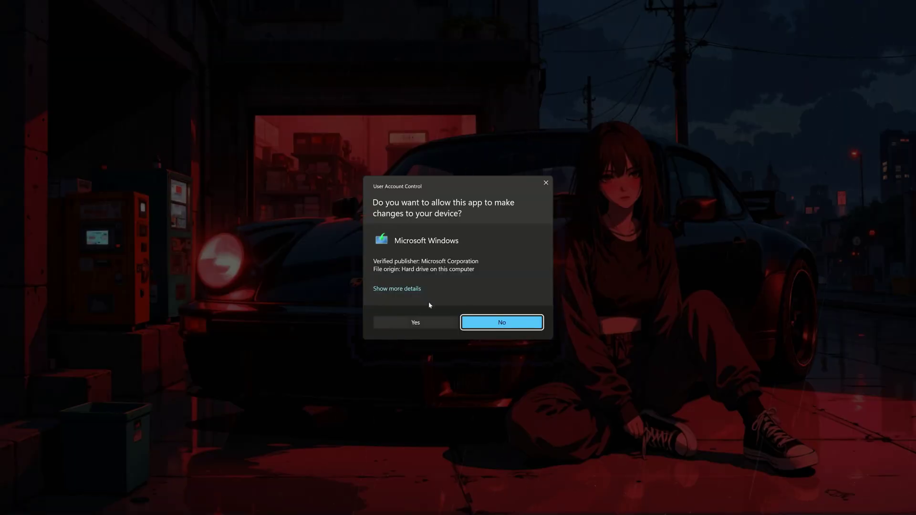
Approve the tool, close Edge, accept the license, keep recommended edition and choose ISO file.
{"action": "left_click", "coordinate": [416, 324]}
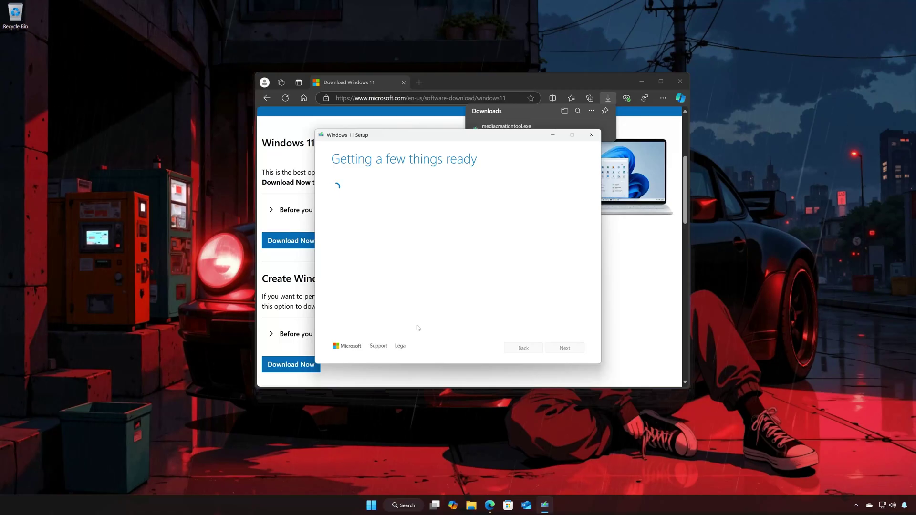
{"action": "left_click", "coordinate": [684, 82]}
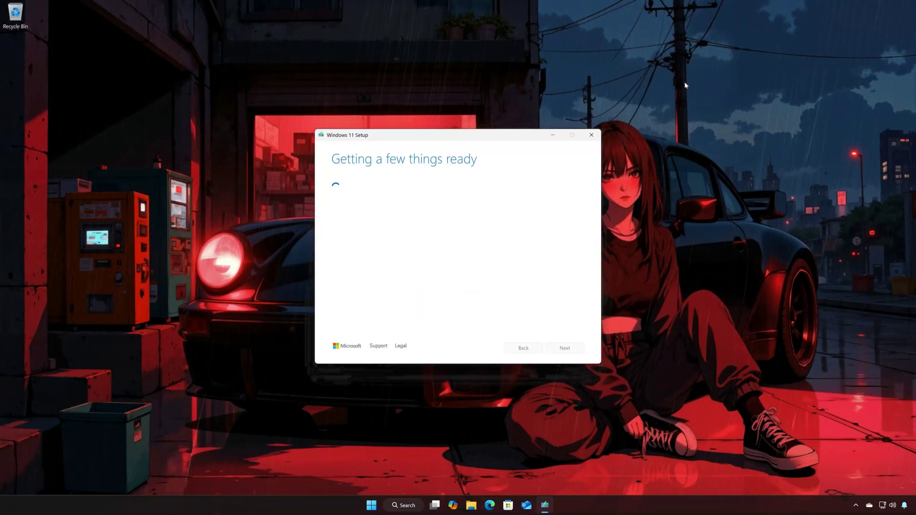
{"action": "left_click", "coordinate": [564, 352]}
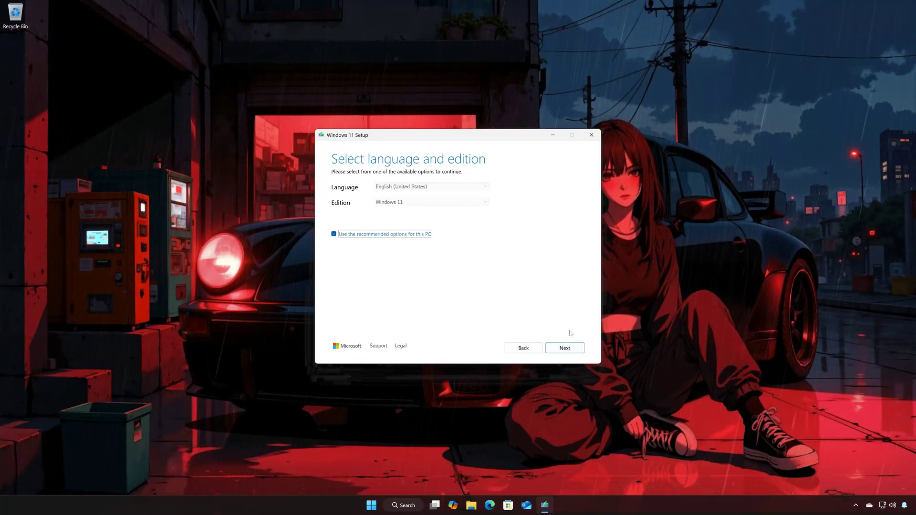
{"action": "left_click", "coordinate": [563, 350]}
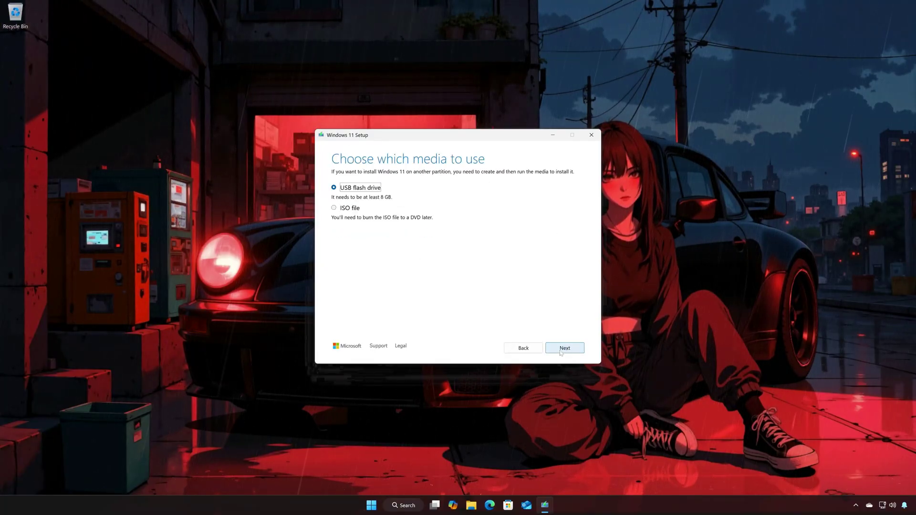
{"action": "left_click", "coordinate": [334, 209]}
{"action": "left_click", "coordinate": [563, 348]}
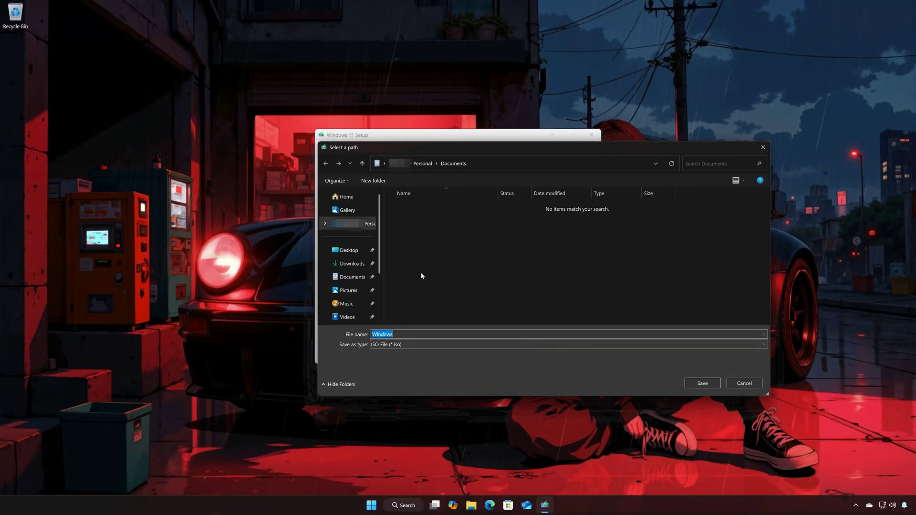
Save the ISO to the Desktop as 'Windows 11' and click Finish once creation completes.
{"action": "left_click", "coordinate": [351, 252]}
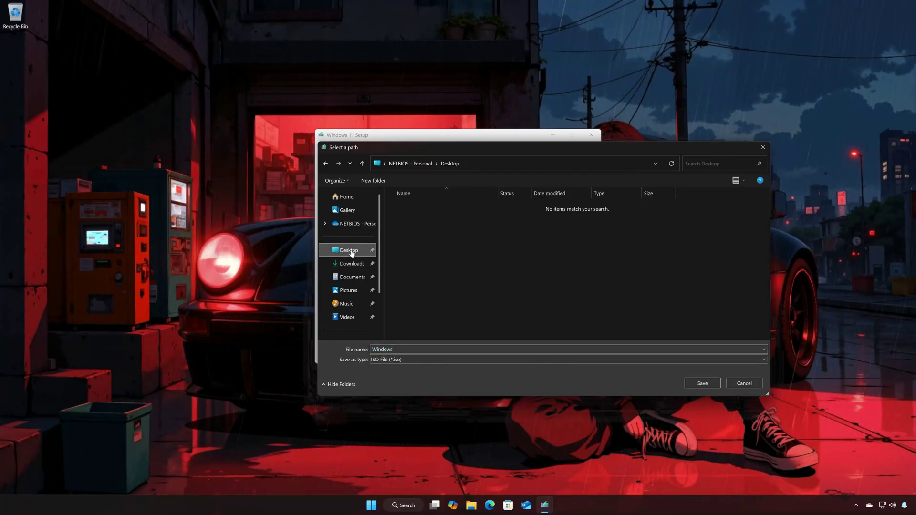
{"action": "left_click", "coordinate": [424, 350]}
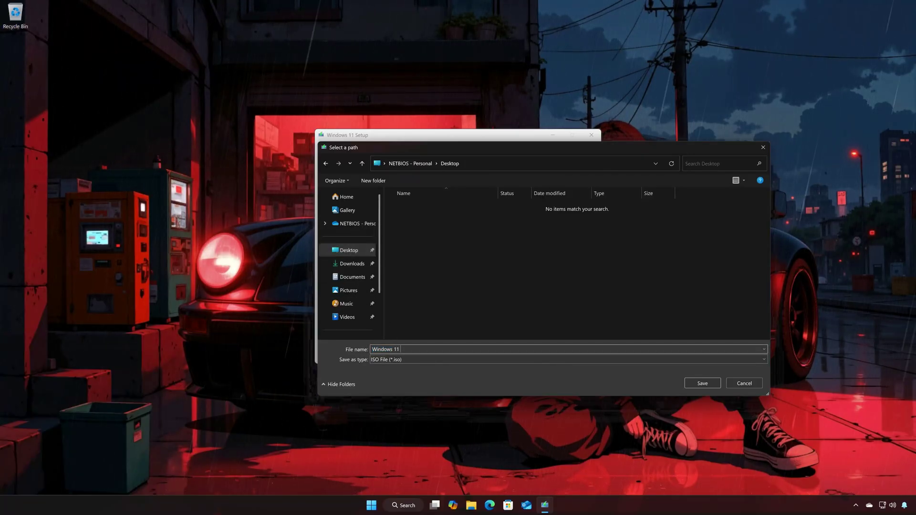
{"action": "type", "text": "11"}
{"action": "left_click", "coordinate": [689, 384]}
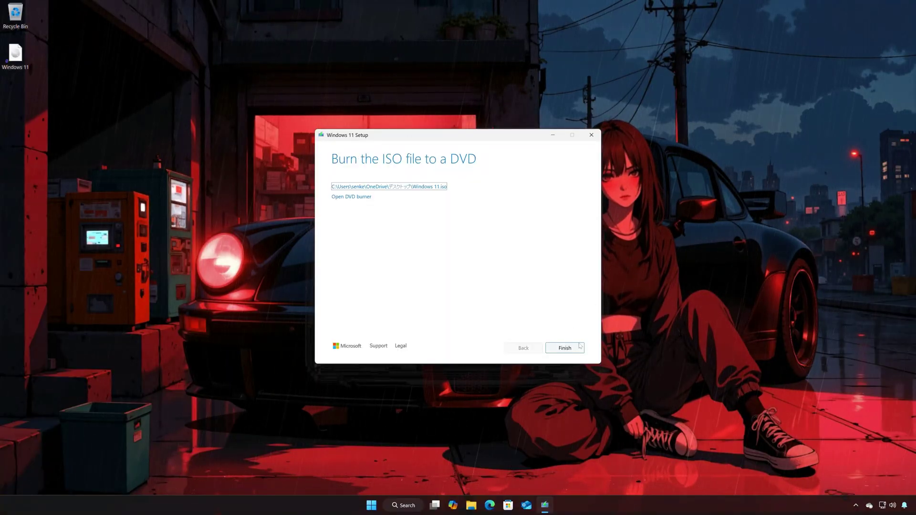
{"action": "left_click", "coordinate": [565, 348]}
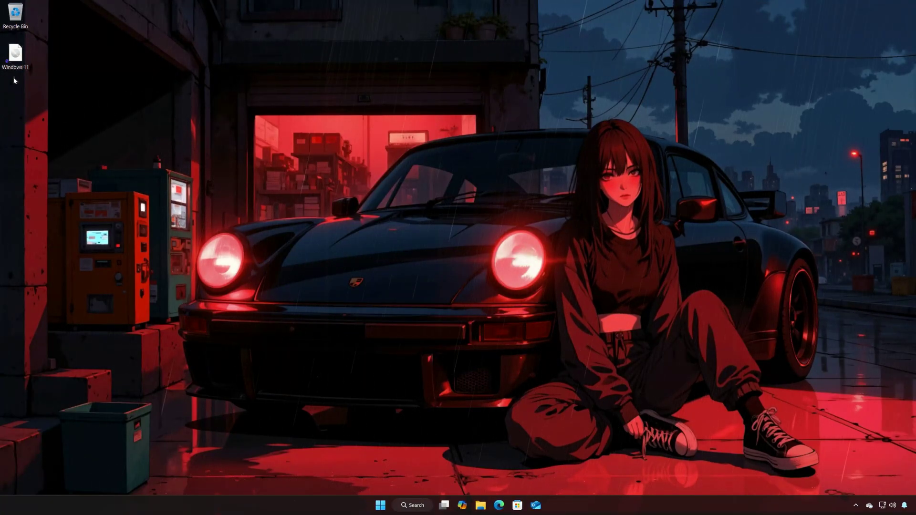
Mount Windows 11.iso, run setup from DVD Drive (E:) with admin approval, and close Explorer.
{"action": "double_click", "coordinate": [15, 58]}
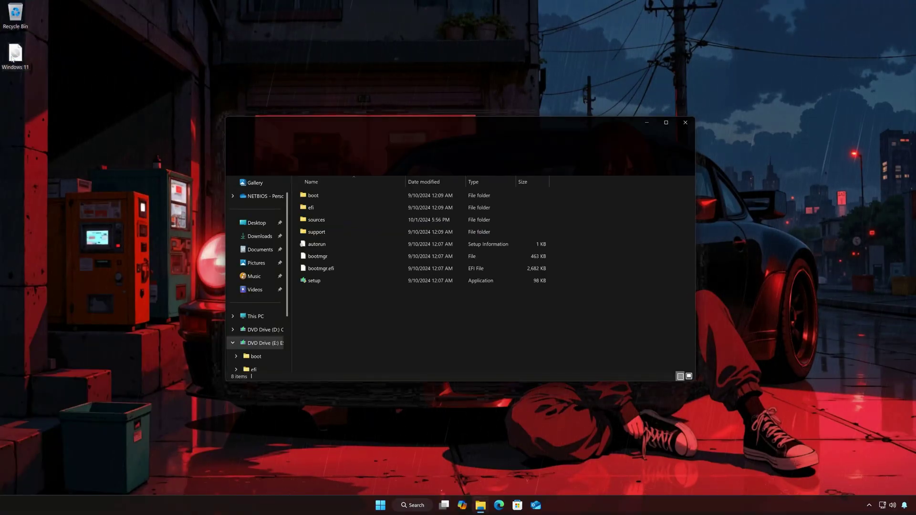
{"action": "double_click", "coordinate": [313, 281]}
{"action": "left_click", "coordinate": [396, 326]}
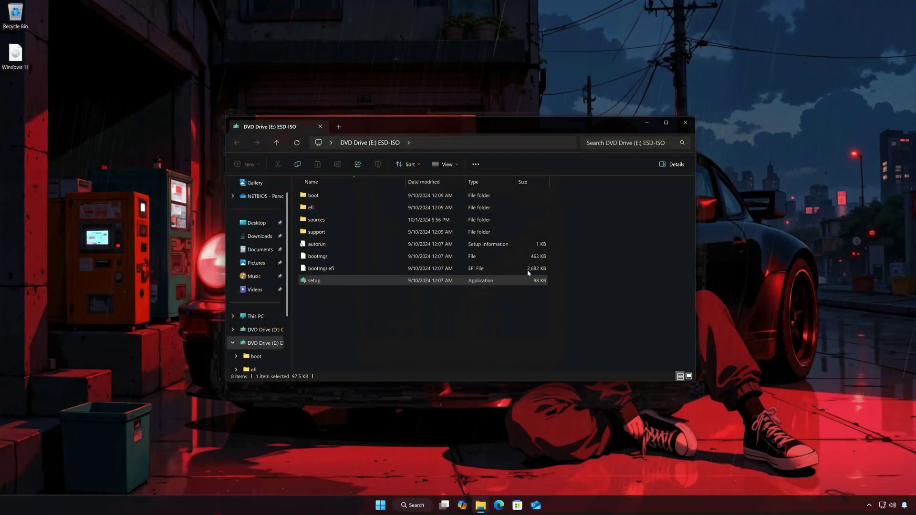
{"action": "left_click", "coordinate": [683, 125]}
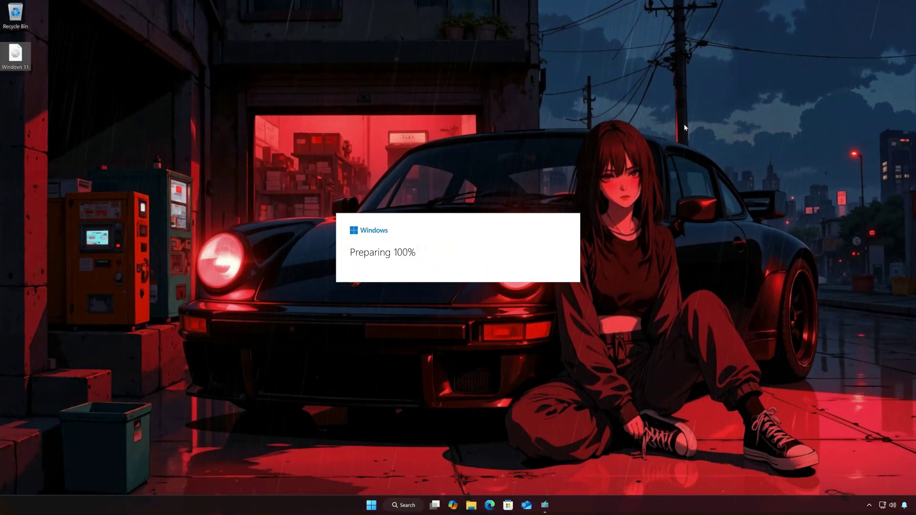
Accept the license terms and install Windows 11 Pro keeping personal files and apps.
{"action": "left_click", "coordinate": [572, 352]}
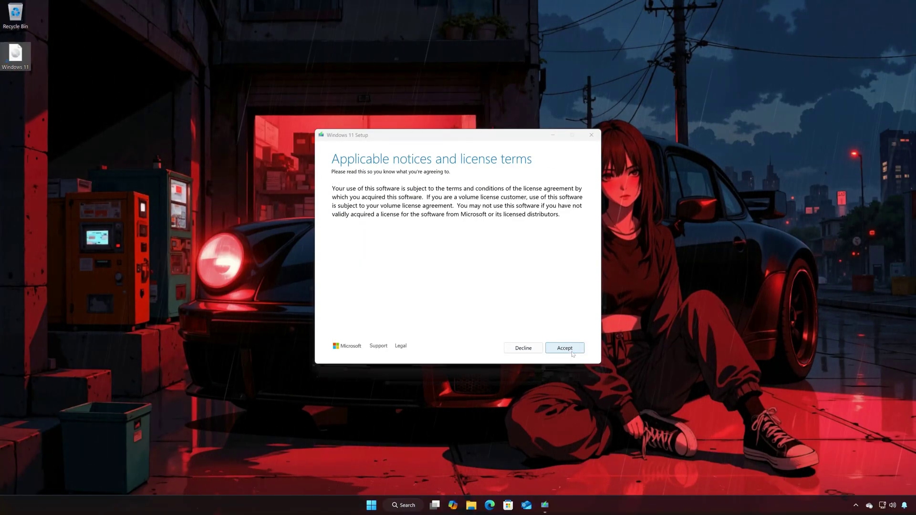
{"action": "left_click", "coordinate": [571, 351]}
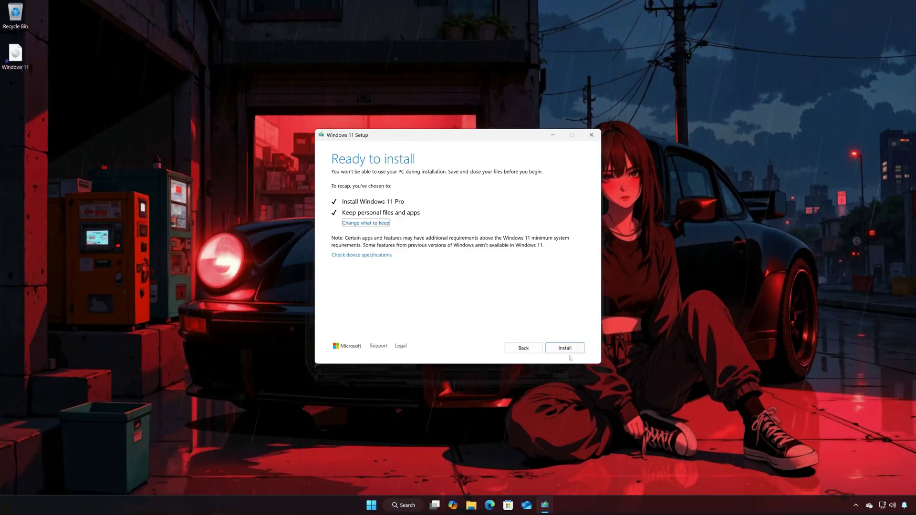
{"action": "left_click", "coordinate": [569, 351]}
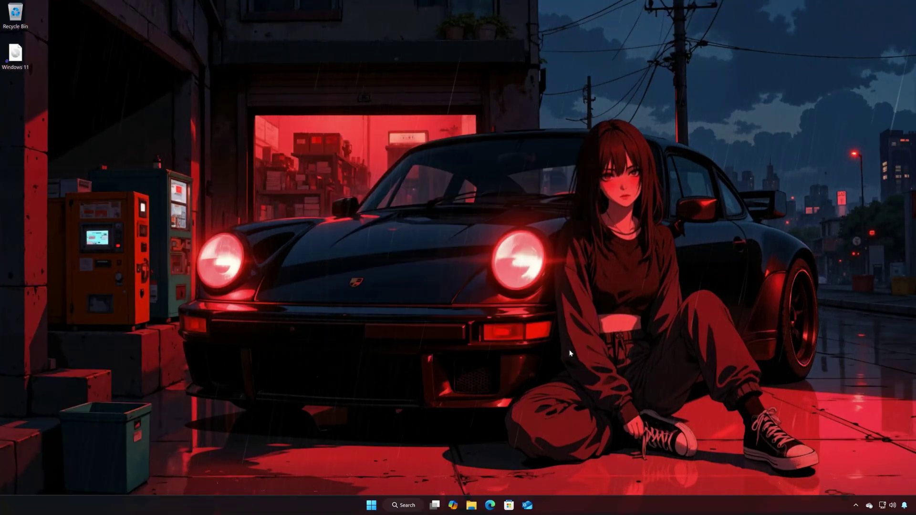